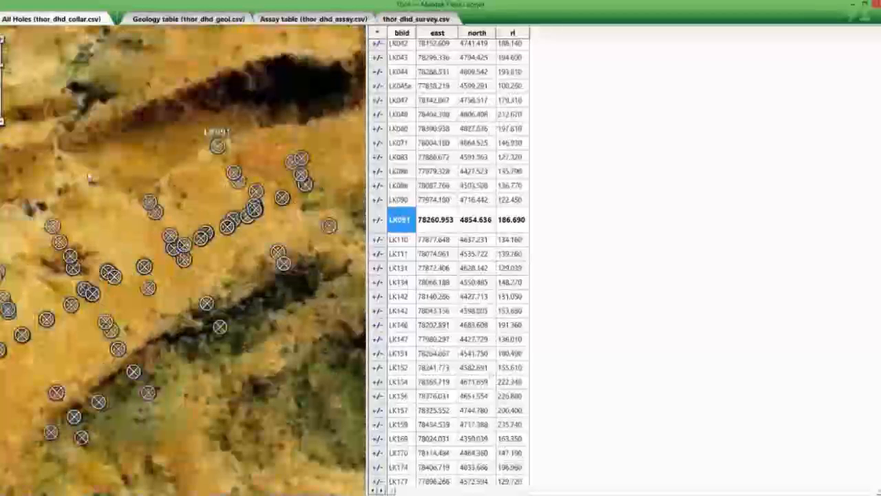
Review the geology and assay tables for drillhole LK091 and return to the list of all holes
left_click_drag(90, 177, 119, 169)
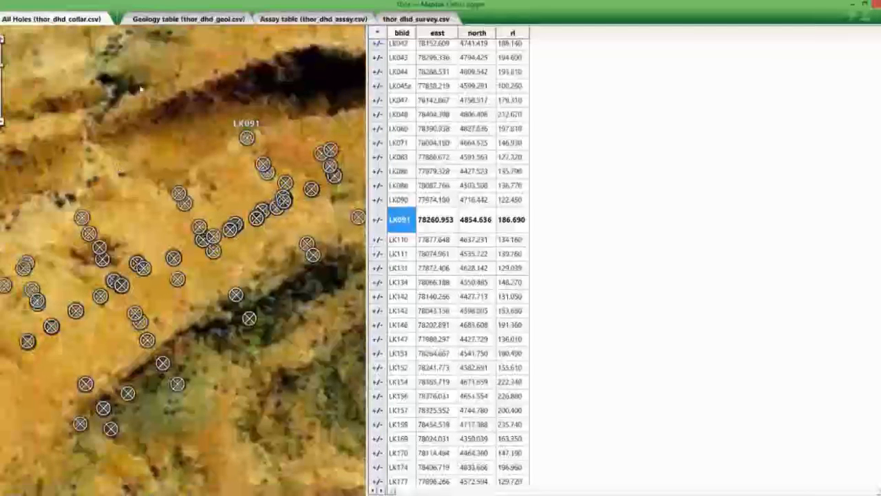
left_click(171, 20)
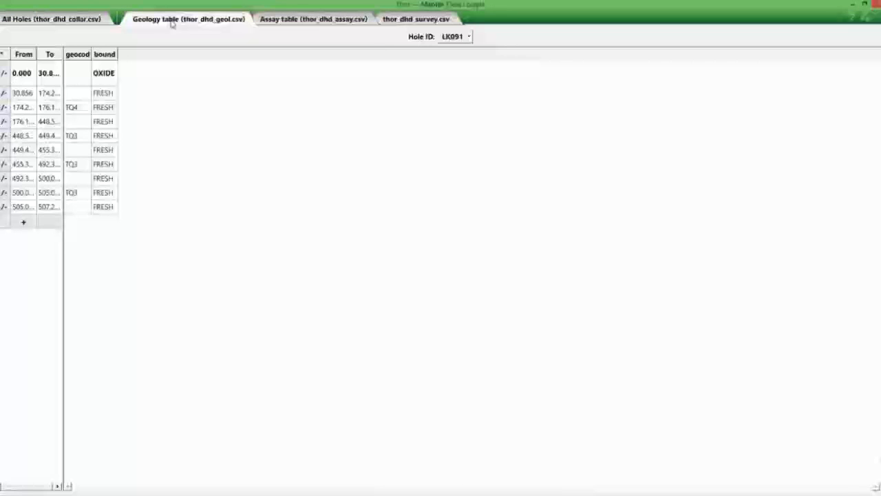
left_click(301, 20)
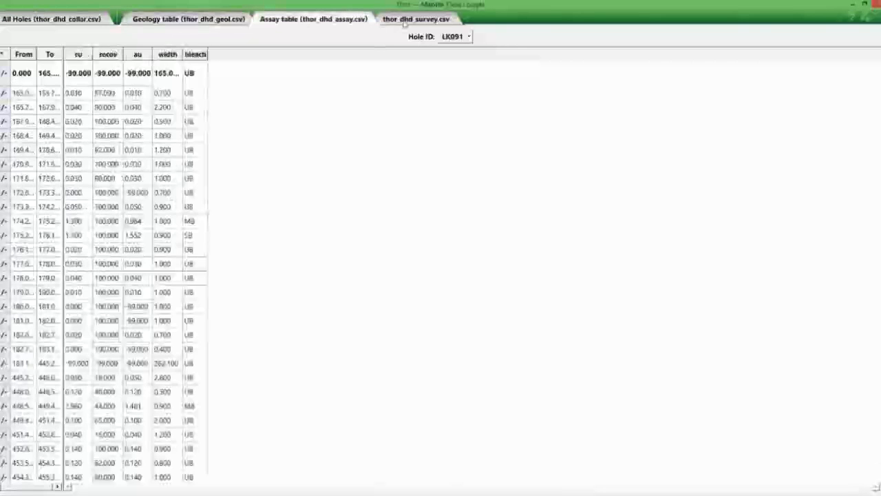
left_click(51, 20)
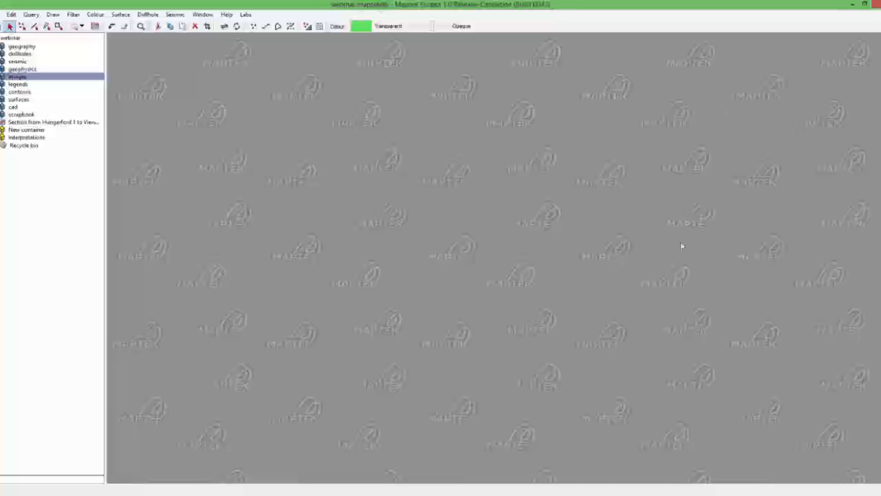
Switch to Maptek Eureka and create a drillhole project from the CSV files in the Otway Wells folder, importing the data
left_click(147, 15)
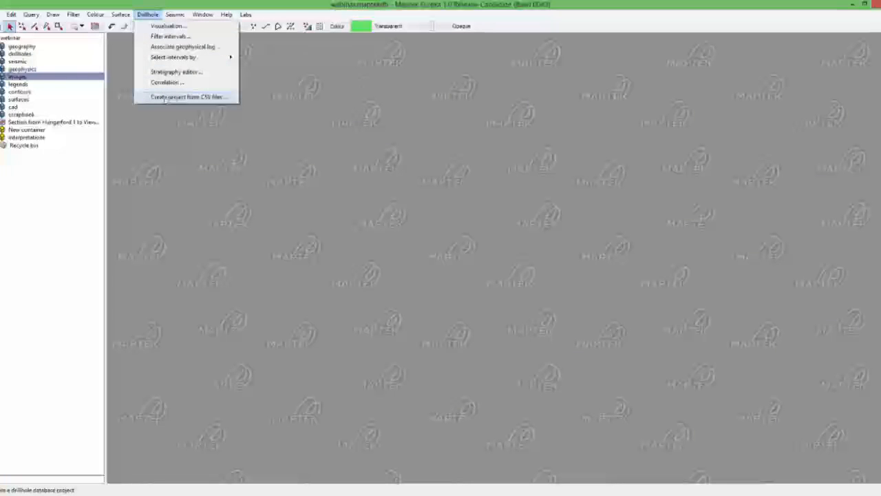
left_click(166, 97)
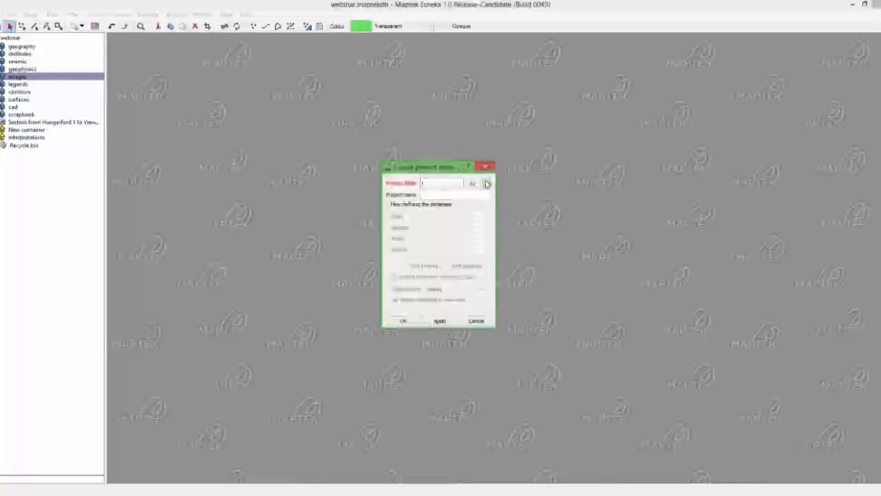
left_click(486, 183)
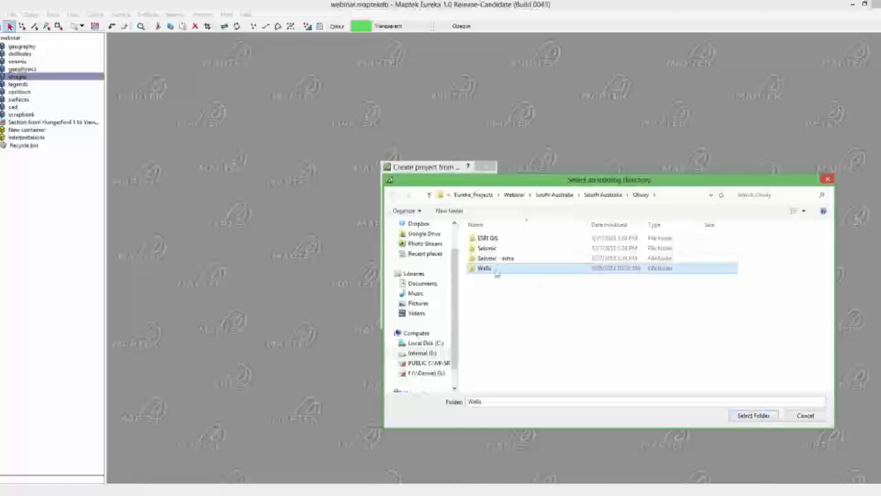
left_click(754, 419)
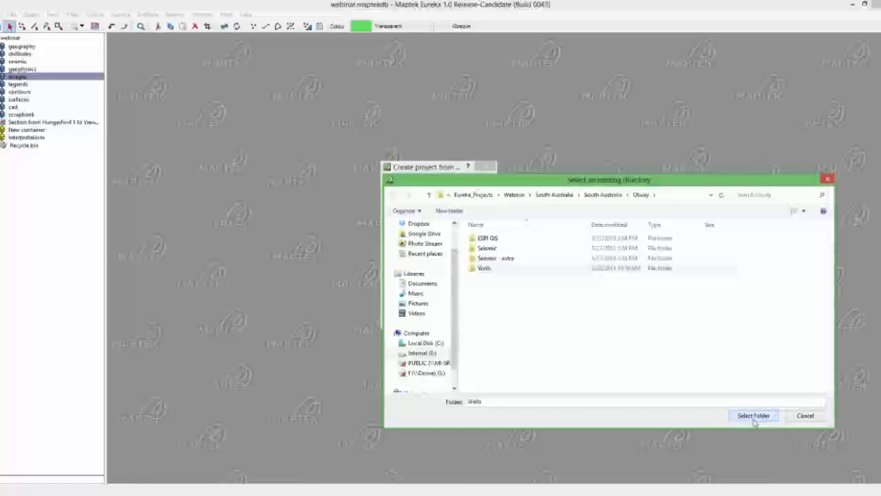
left_click(755, 416)
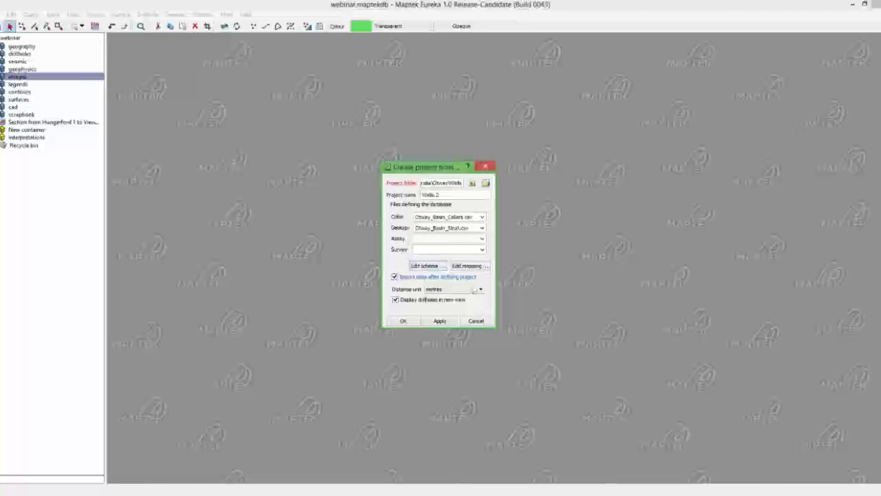
left_click(413, 322)
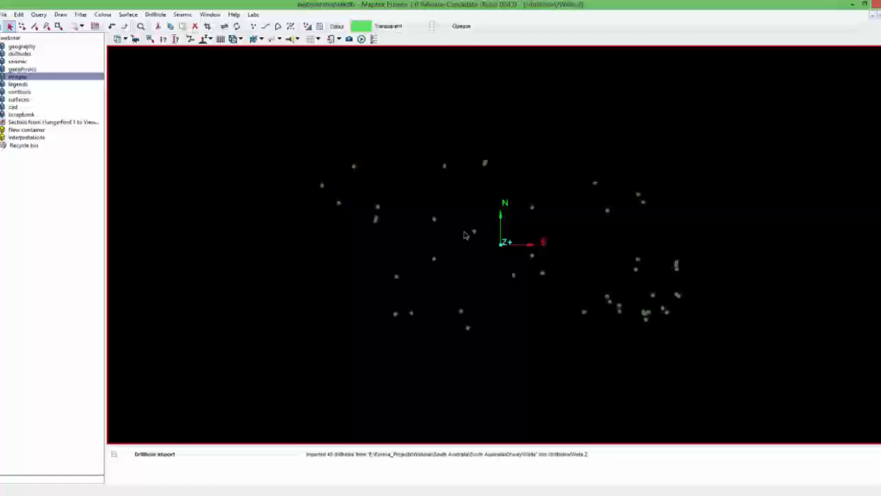
Open the drillhole visualisation settings for all the imported wells
left_click(344, 231)
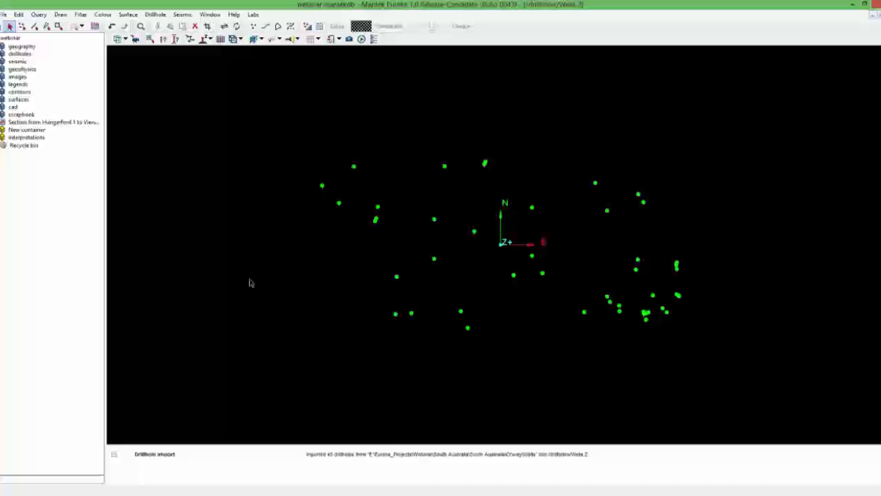
middle_click_drag(280, 279, 641, 258)
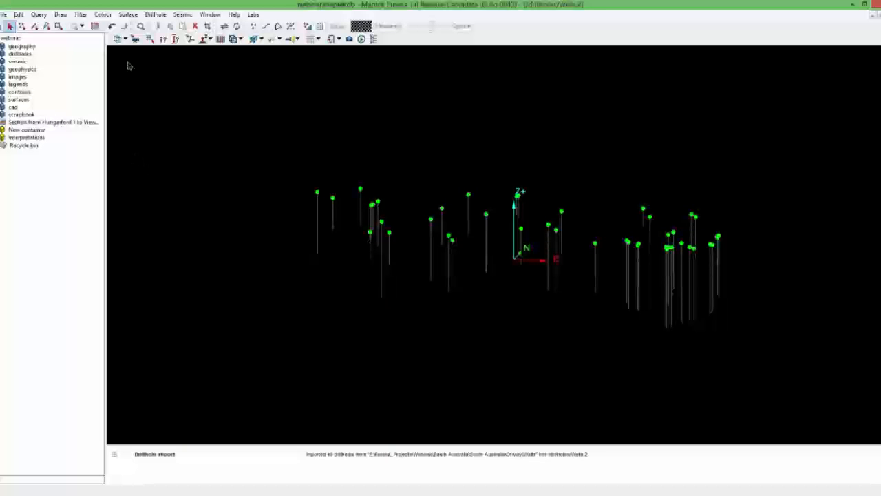
left_click(154, 15)
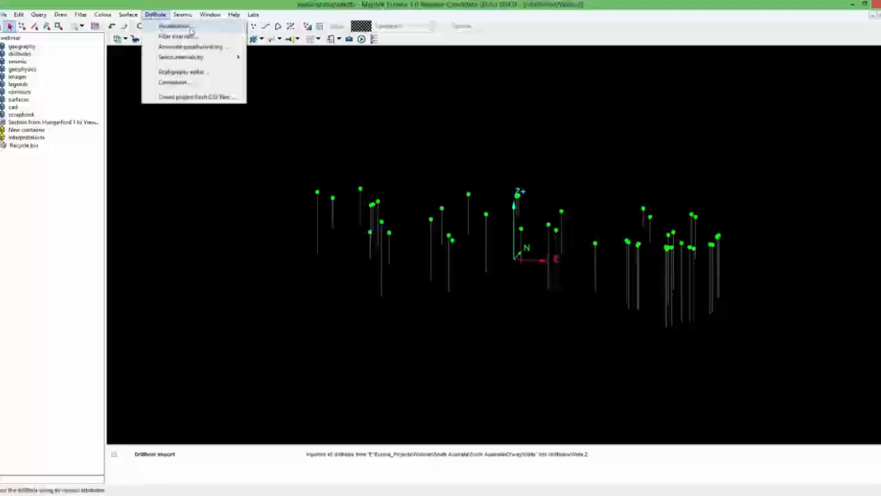
left_click(198, 35)
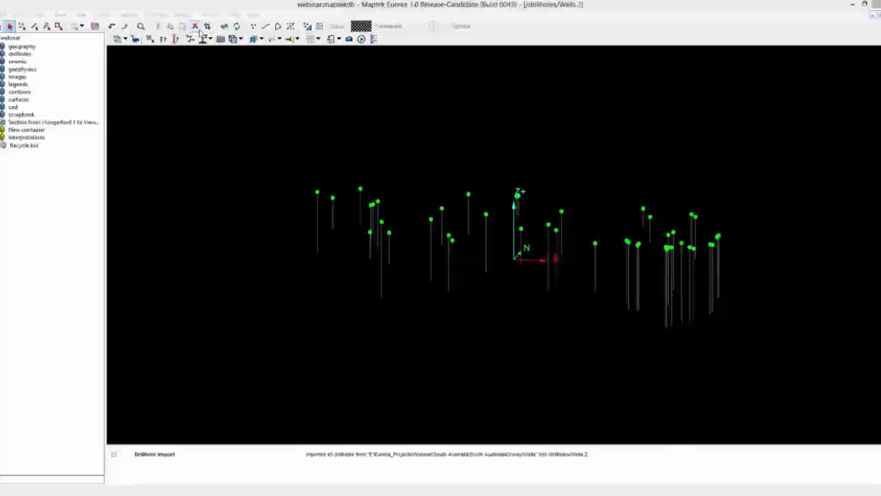
left_click_drag(726, 319, 880, 348)
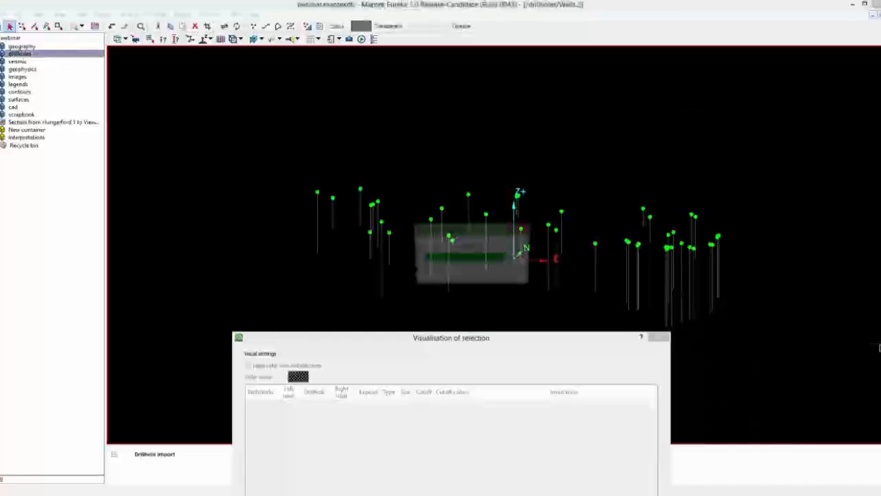
left_click_drag(517, 338, 534, 116)
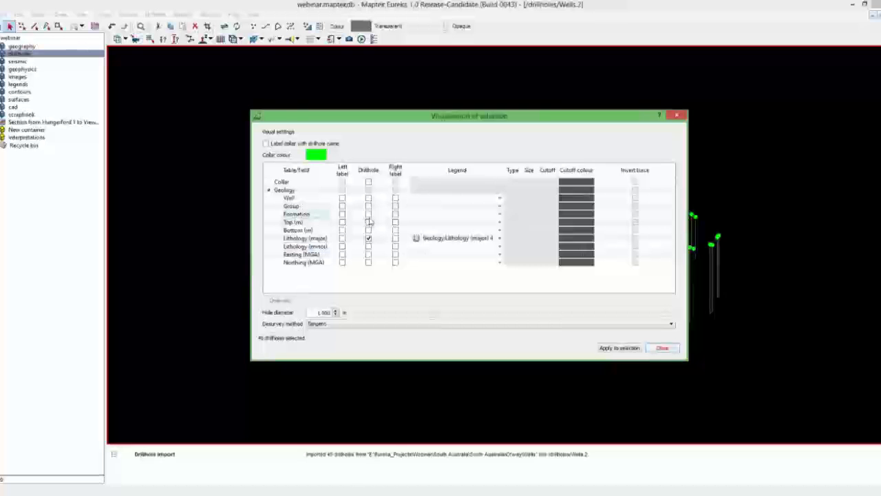
Display the geology Formation field along the drillholes and as right labels, and adjust the label size
left_click(369, 214)
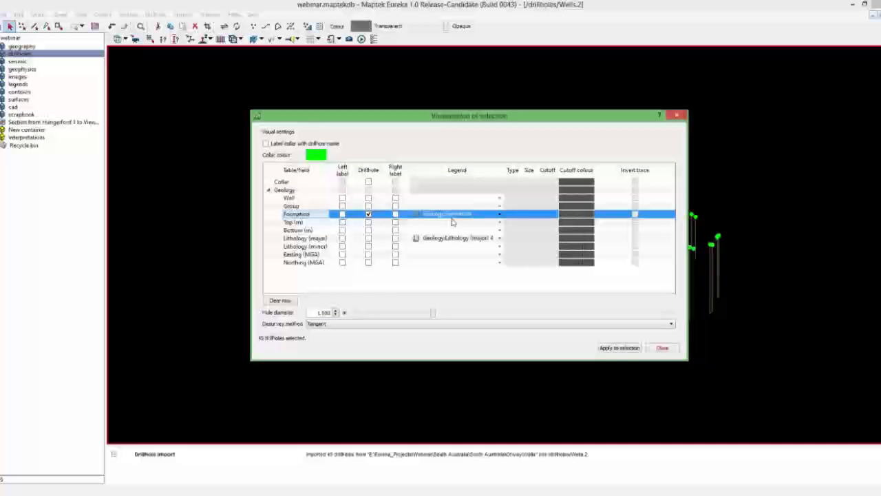
left_click(395, 214)
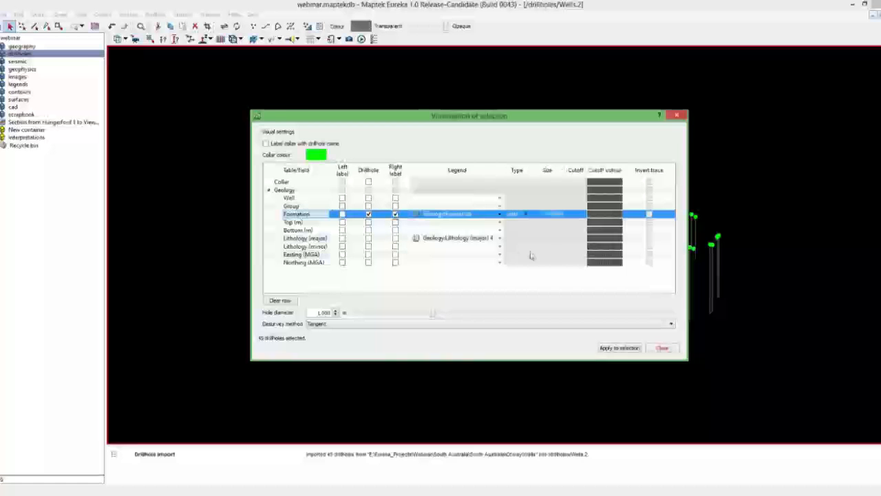
left_click(542, 215)
left_click(535, 215)
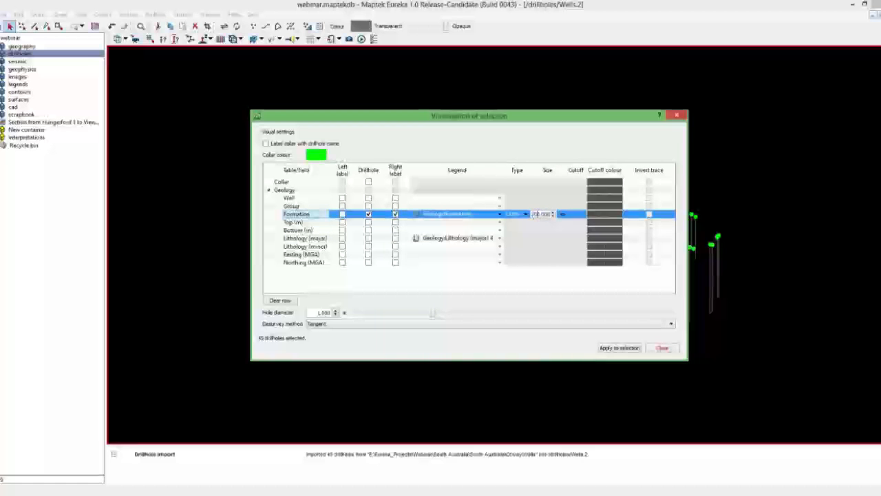
Set the hole diameter to 200 m, keep the Tangent desurvey method, and apply the visualisation to the selected drillholes
left_click(398, 301)
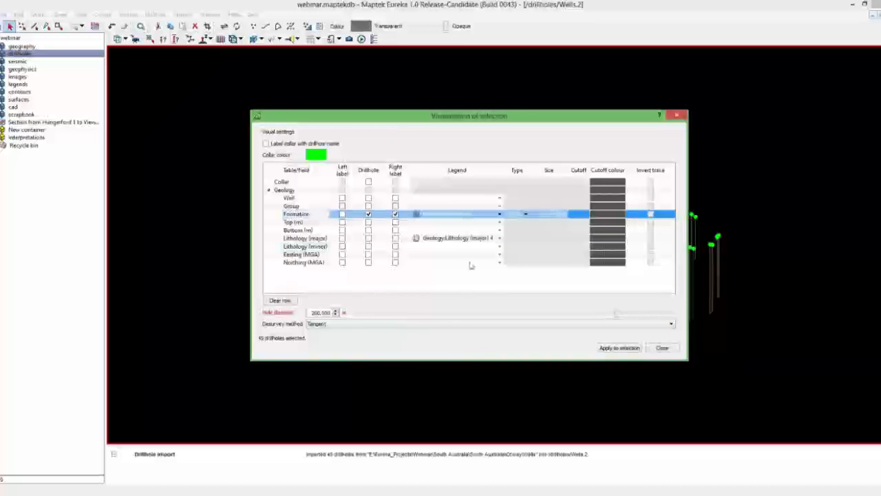
left_click(456, 324)
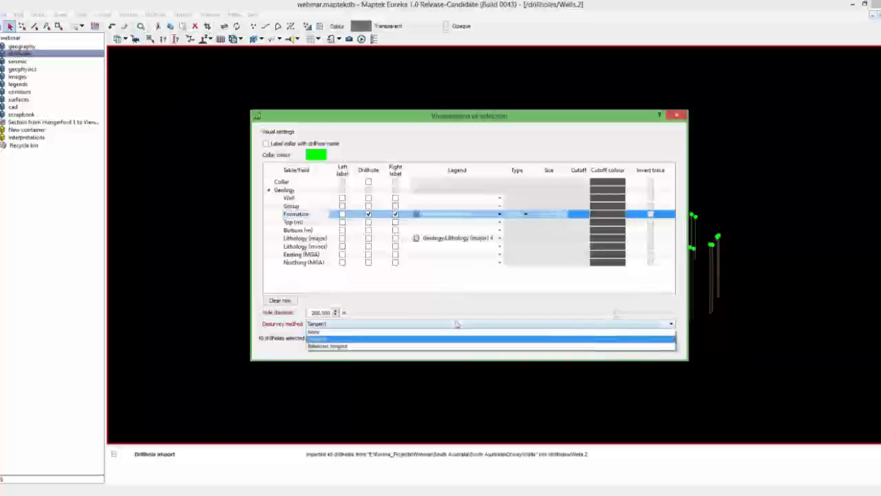
left_click(452, 322)
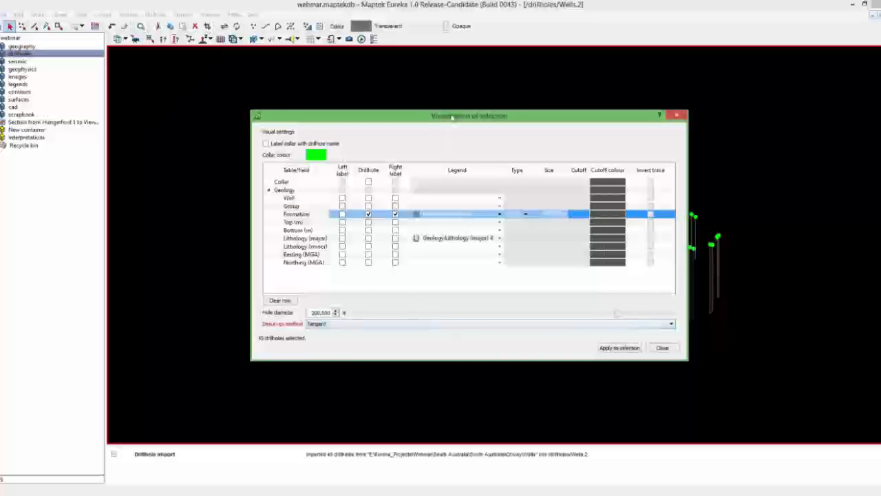
left_click_drag(452, 109, 240, 40)
left_click(418, 269)
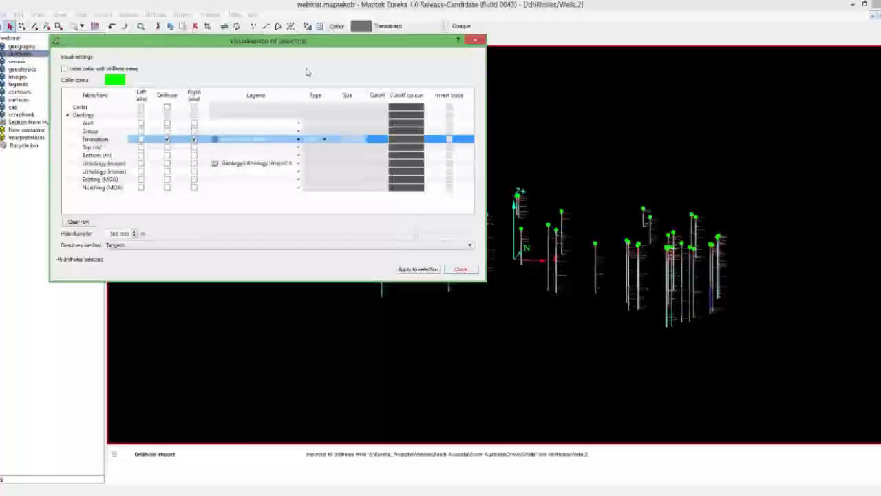
Examine the formation colours and labels along the wells up close, and close the visualisation settings
left_click_drag(310, 42, 462, 386)
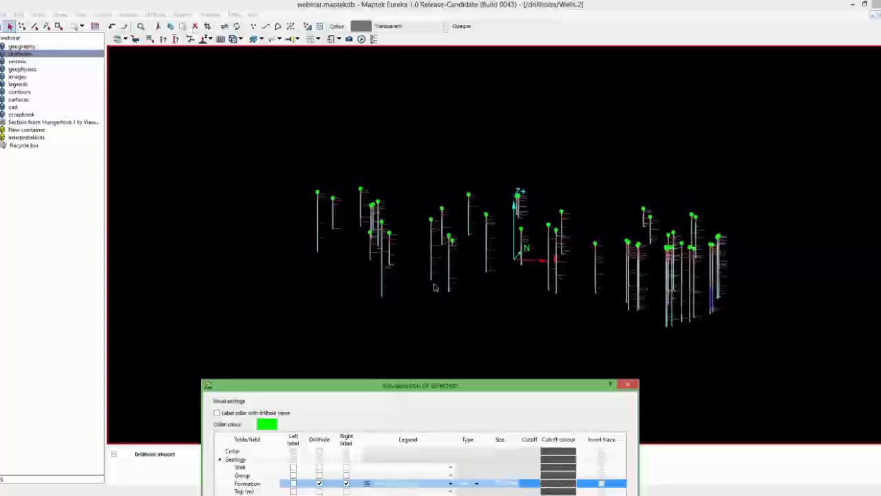
scroll(443, 272, "up", 5)
scroll(461, 253, "up", 5)
scroll(463, 252, "down", 4)
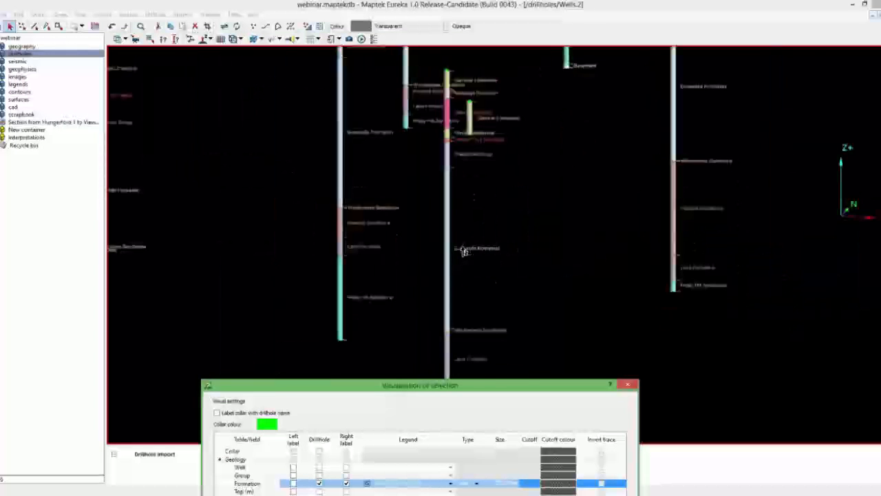
left_click(468, 254)
left_click_drag(469, 252, 360, 245)
right_click_drag(360, 245, 399, 253)
left_click_drag(382, 385, 382, 209)
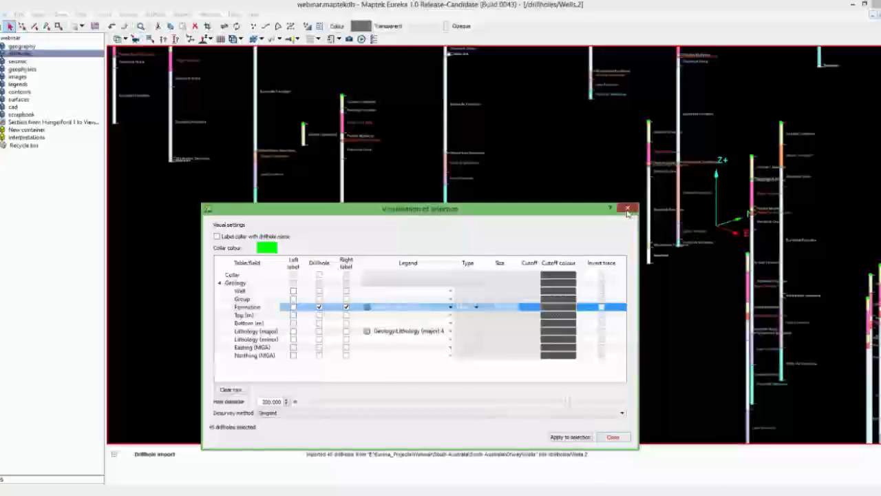
left_click(628, 209)
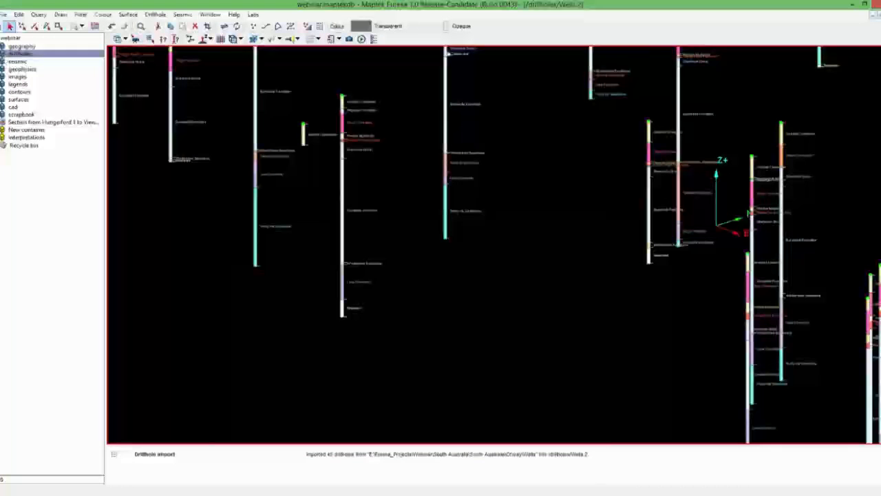
Open the Hungerford 1 drillhole from the Wells project for editing, review its geology intervals, and close its data table
left_click(3, 54)
left_click(6, 69)
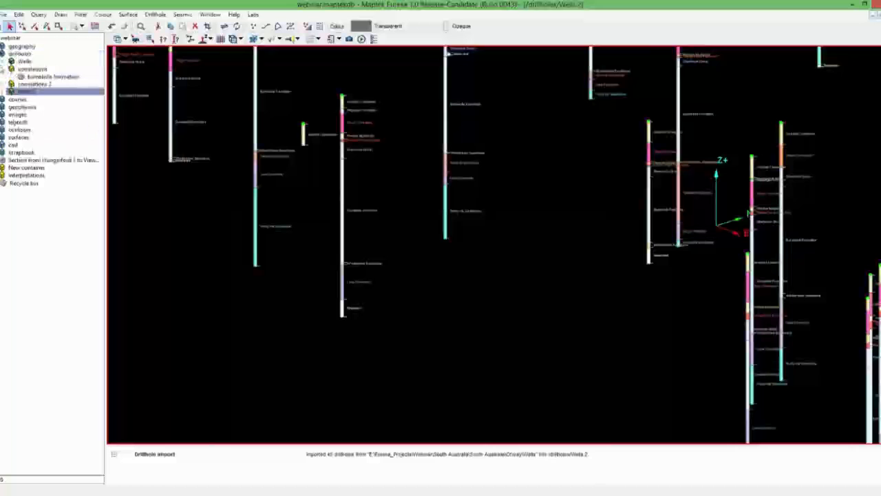
left_click(3, 62)
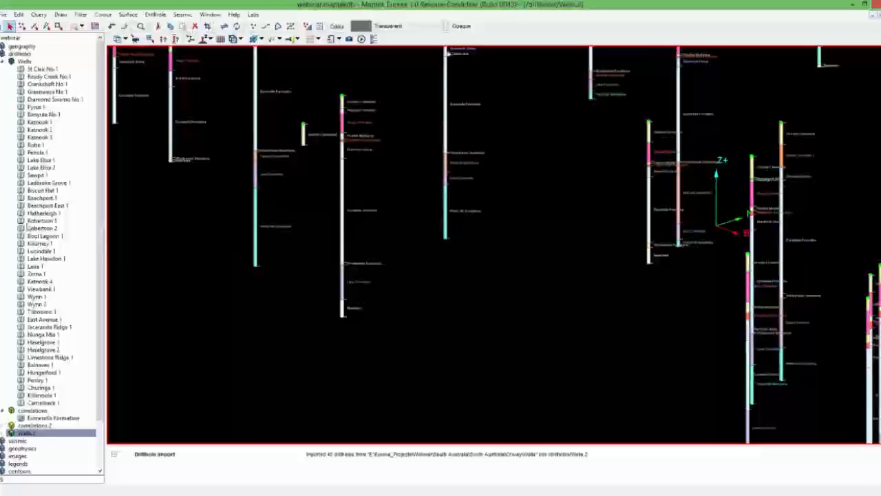
left_click(60, 373)
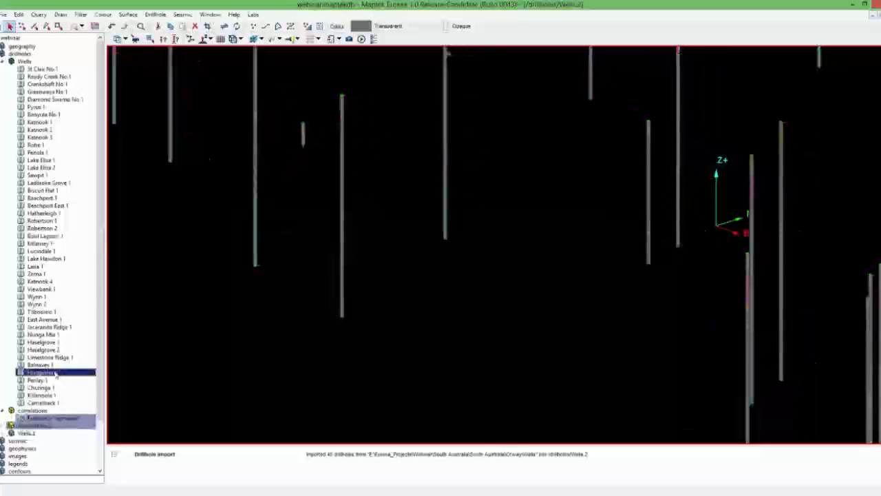
right_click(59, 372)
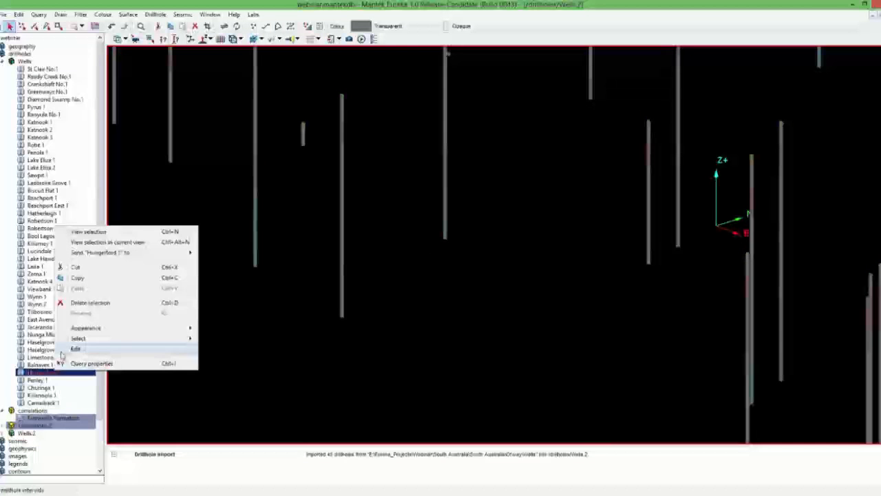
left_click(63, 362)
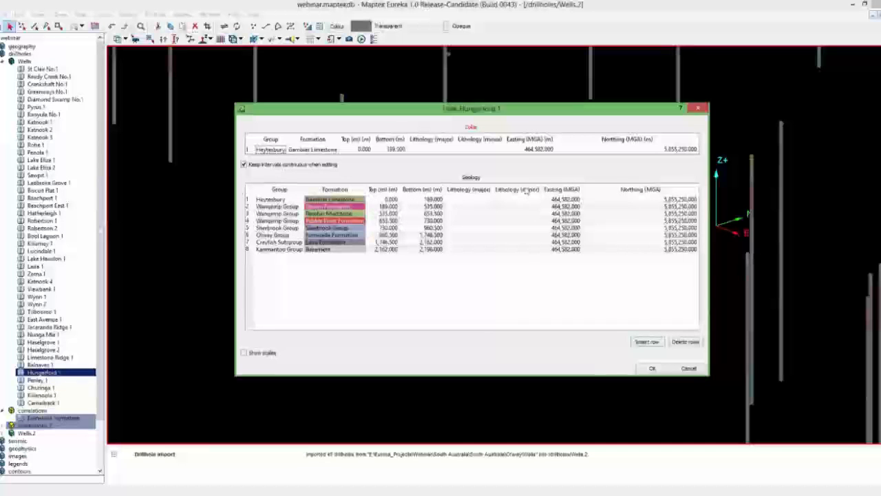
left_click(252, 220)
left_click(265, 281)
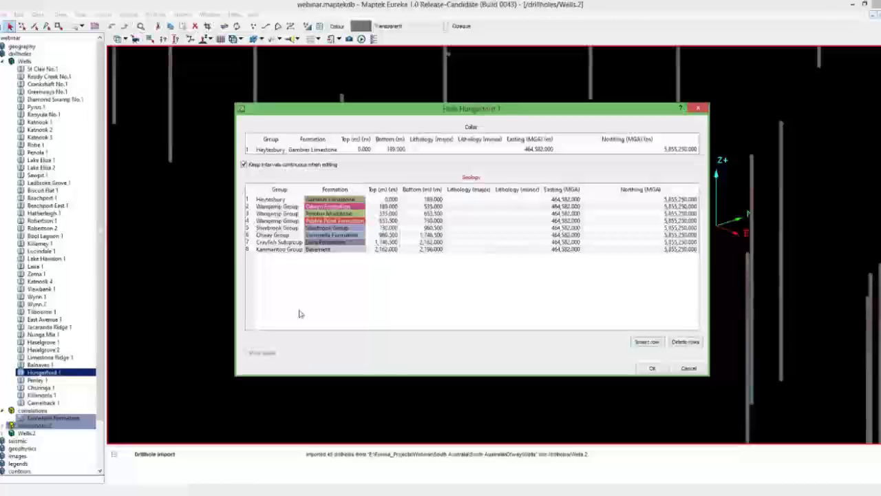
left_click(652, 369)
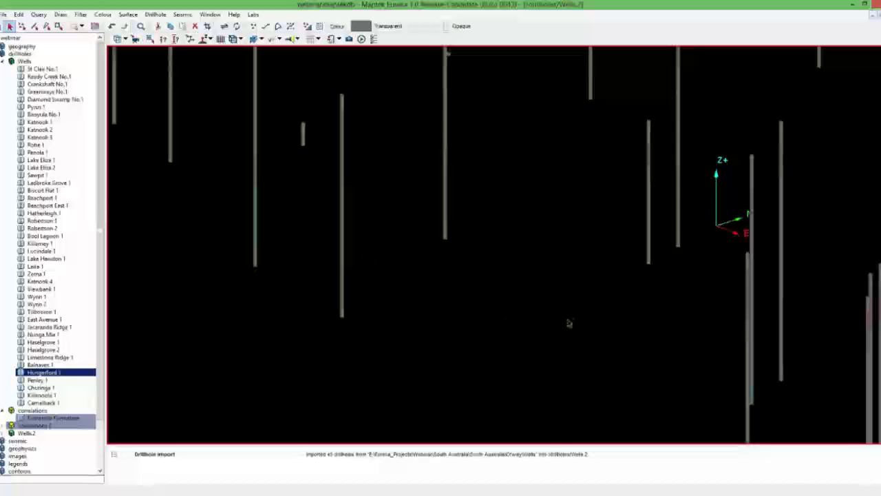
scroll(564, 319, "down", 5)
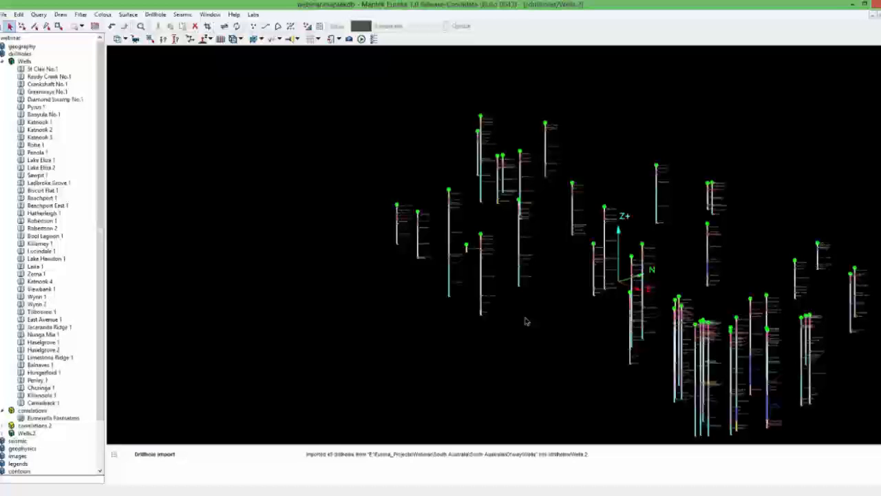
Select the Zema 1, Viewbank 1, Hungerford 1 and Jacaranda Ridge 1 wells together and show them in a new view
middle_click_drag(600, 343, 475, 290)
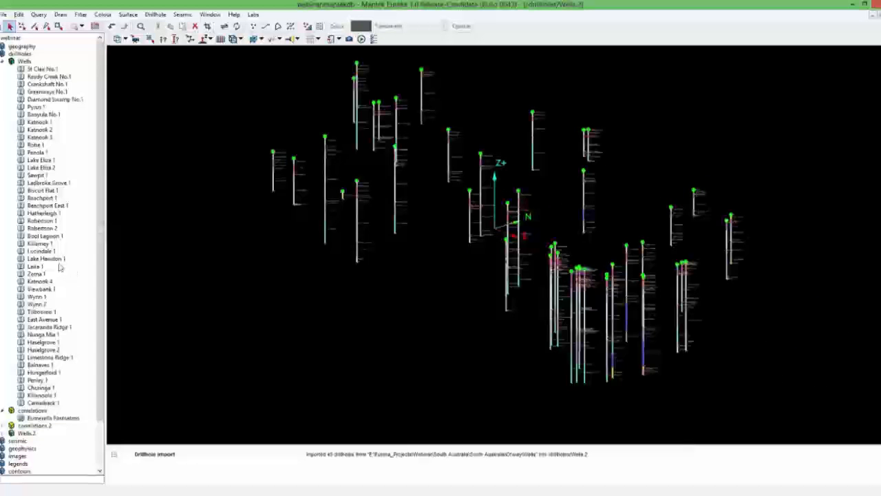
left_click(43, 274)
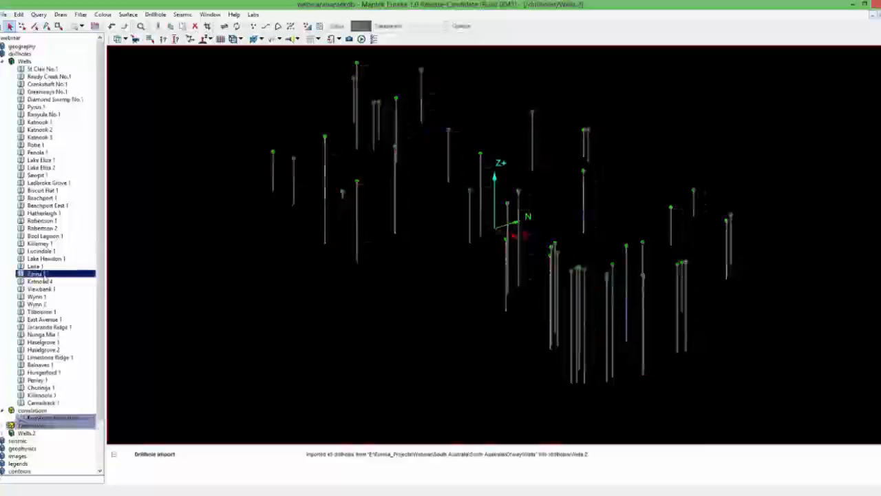
left_click(42, 289, "ctrl")
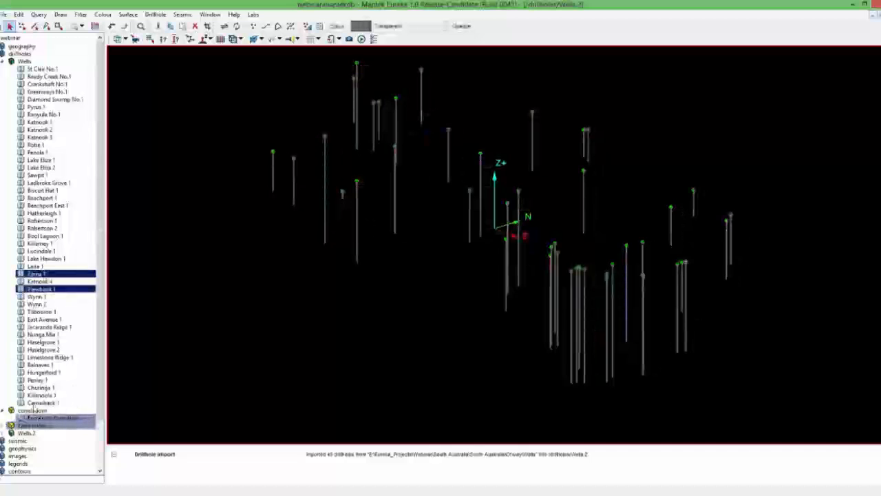
left_click(36, 373, "ctrl")
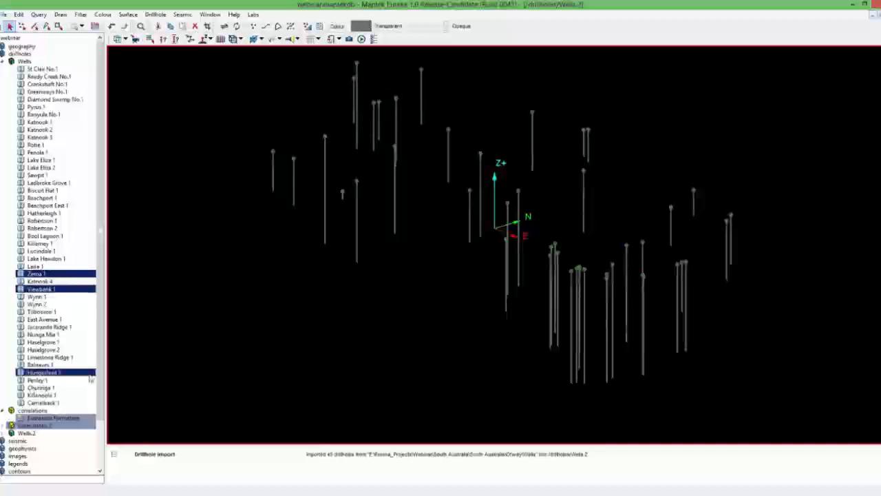
left_click(48, 327, "ctrl")
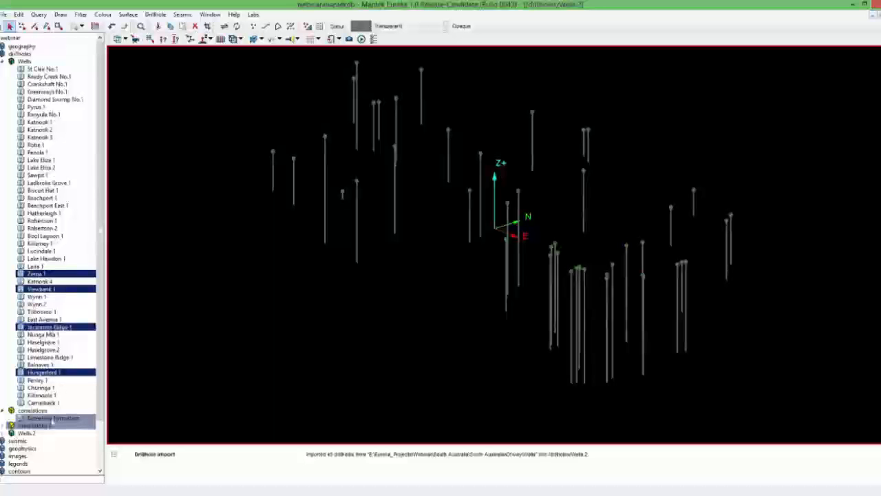
right_click(53, 291)
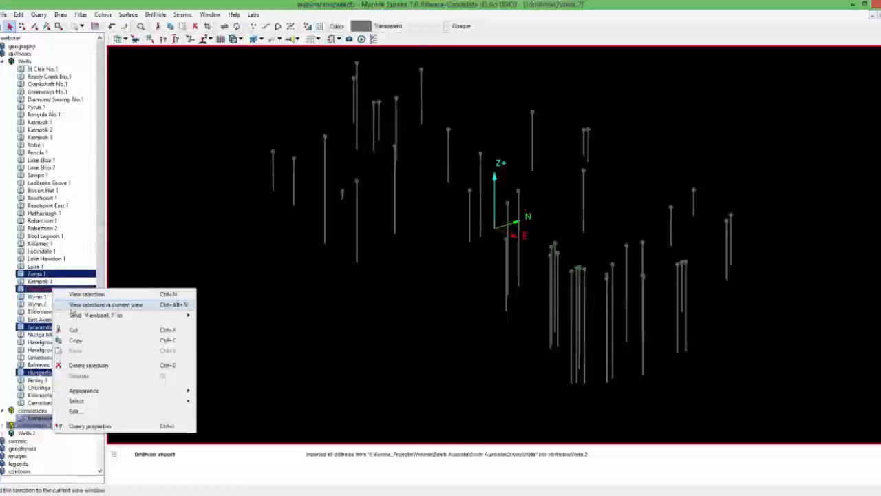
mouse_move(77, 315)
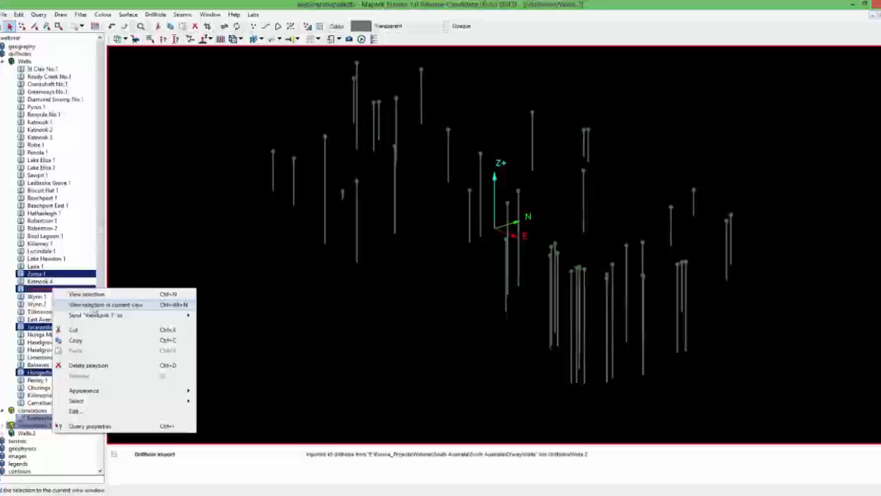
left_click(108, 300)
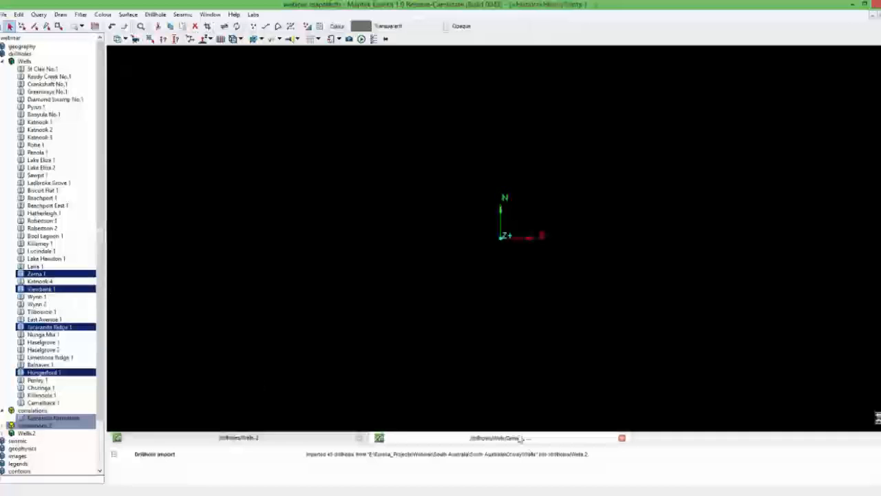
left_click_drag(484, 214, 407, 92)
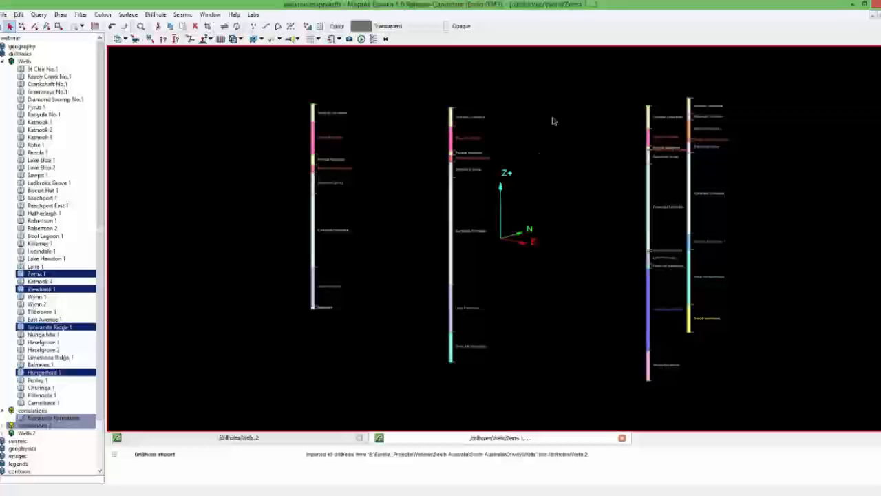
Compare the four-well view with the full Wells.2 view, and inspect the full well set from another angle with nothing selected
left_click(280, 439)
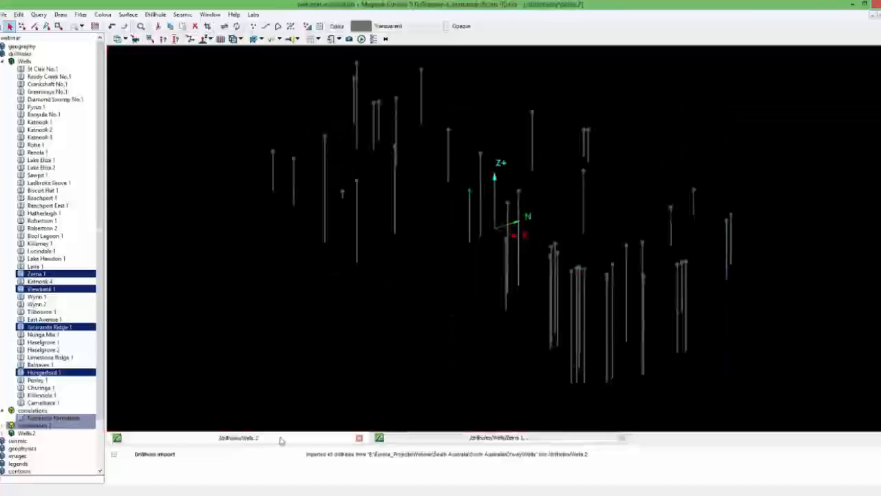
left_click(427, 438)
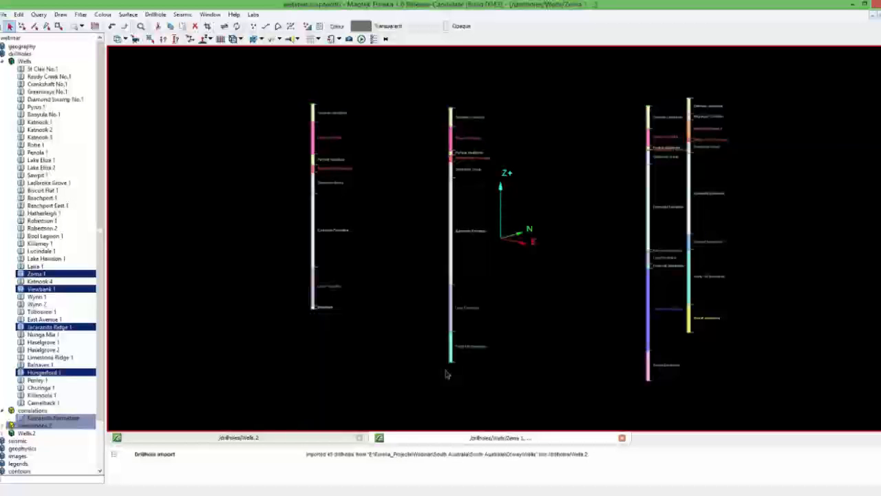
left_click(253, 441)
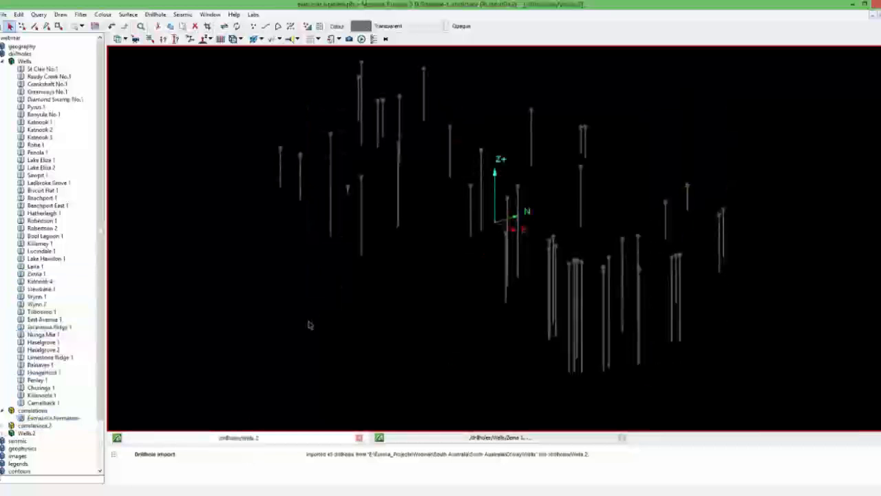
middle_click_drag(447, 250, 481, 281)
middle_click_drag(468, 250, 461, 296)
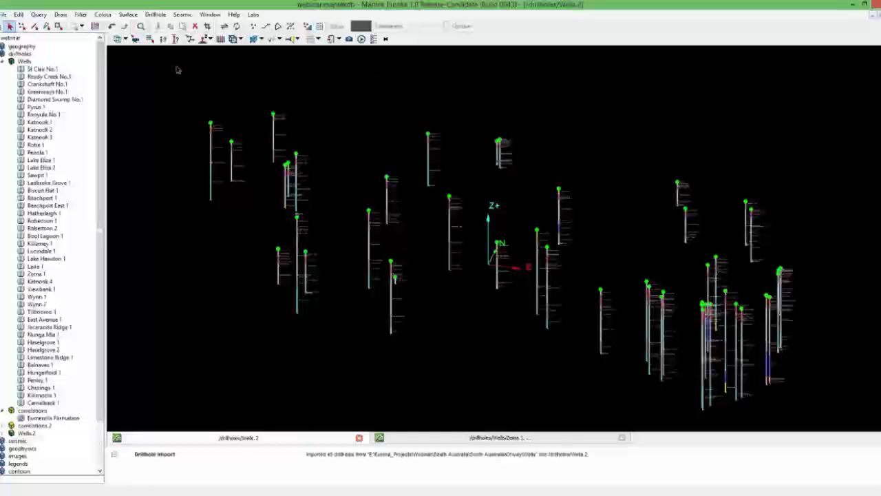
Try to select the top of the Eumeralla Formation by stratigraphy for all drillholes in the Wells project
left_click(155, 14)
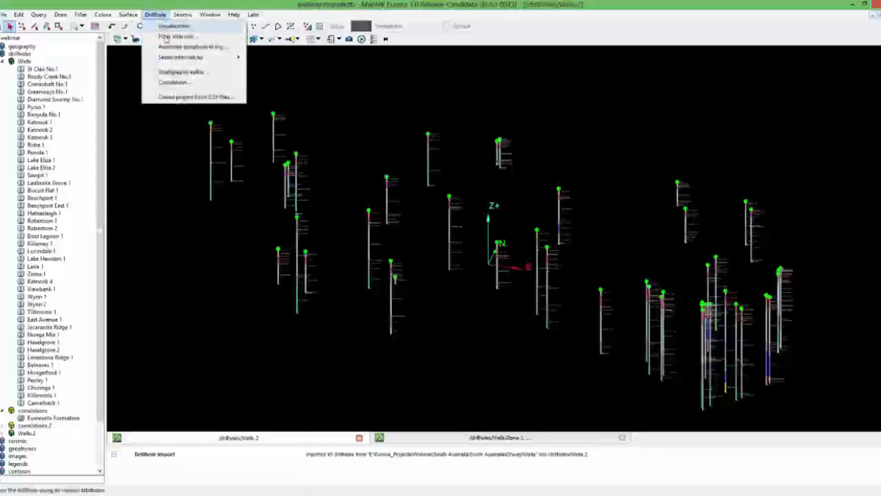
mouse_move(186, 57)
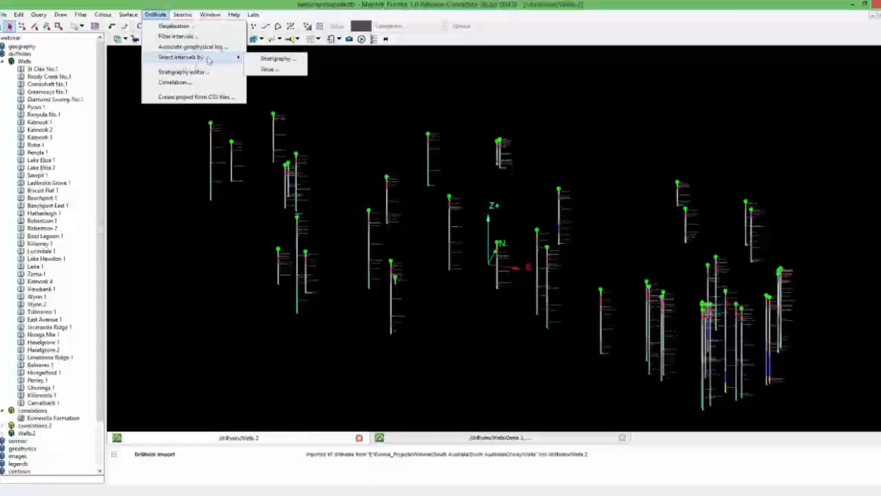
left_click(295, 60)
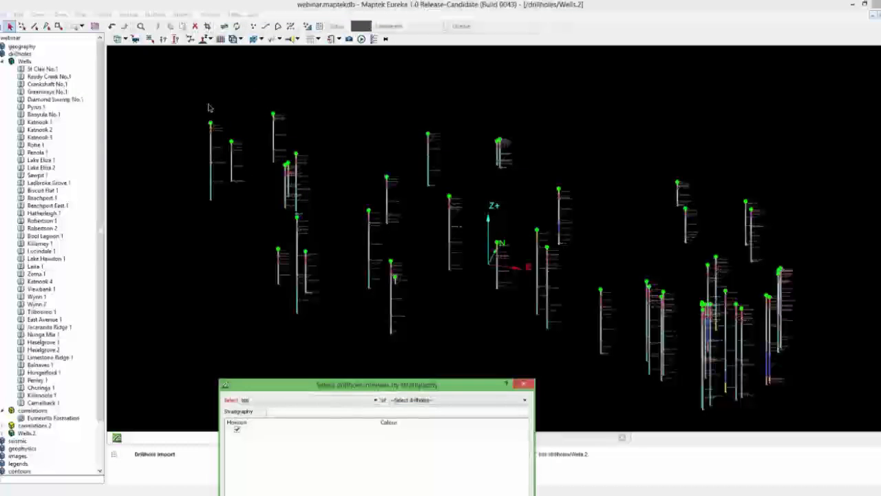
left_click_drag(177, 53, 745, 374)
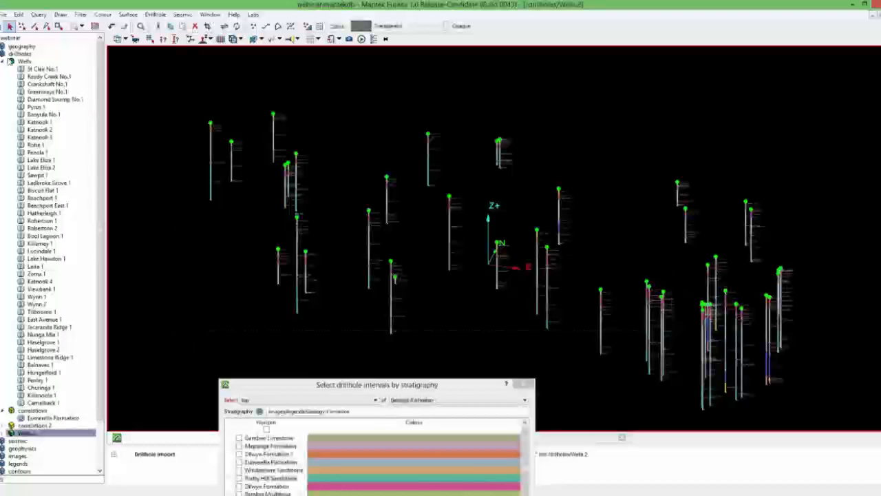
left_click(30, 62)
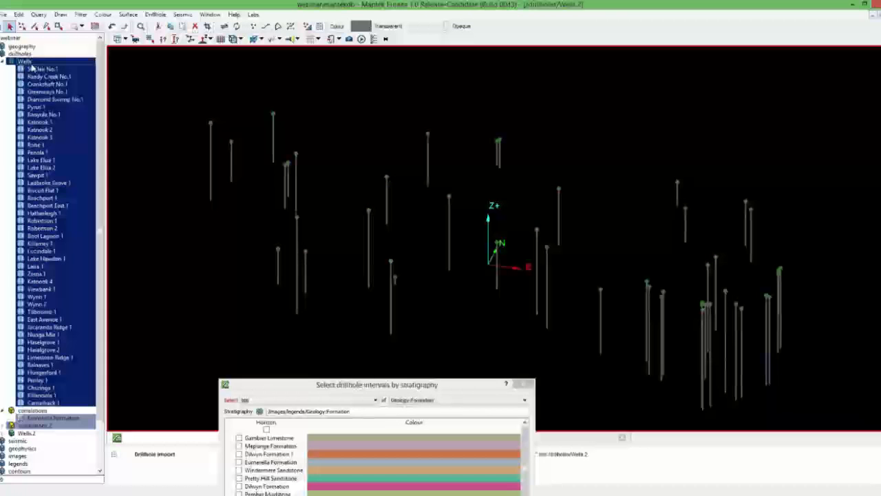
left_click(30, 63)
left_click_drag(359, 386, 339, 105)
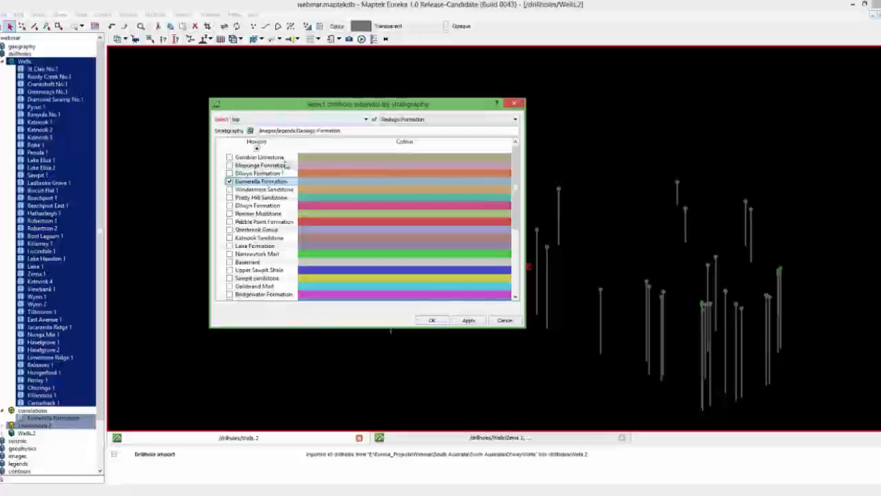
left_click(432, 321)
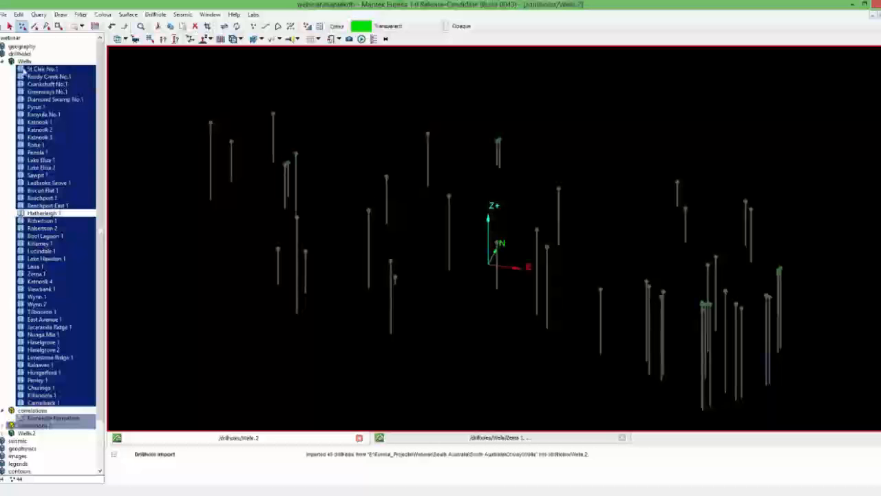
left_click(10, 25)
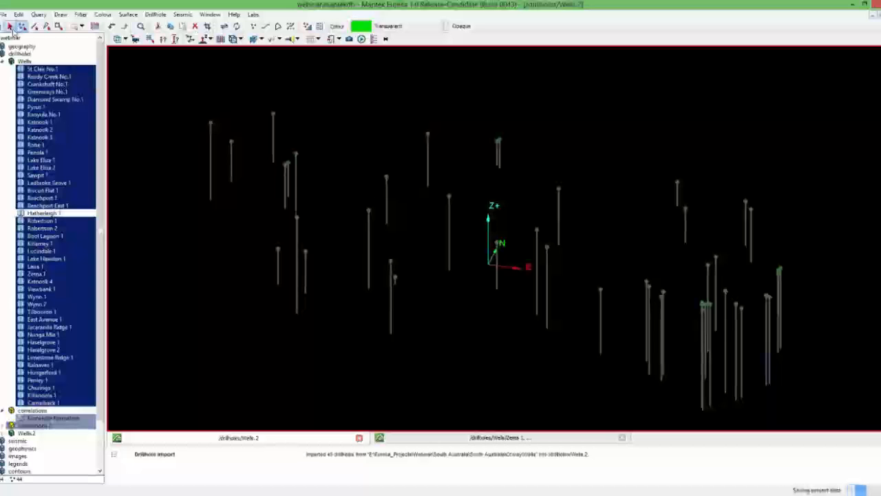
left_click(180, 212)
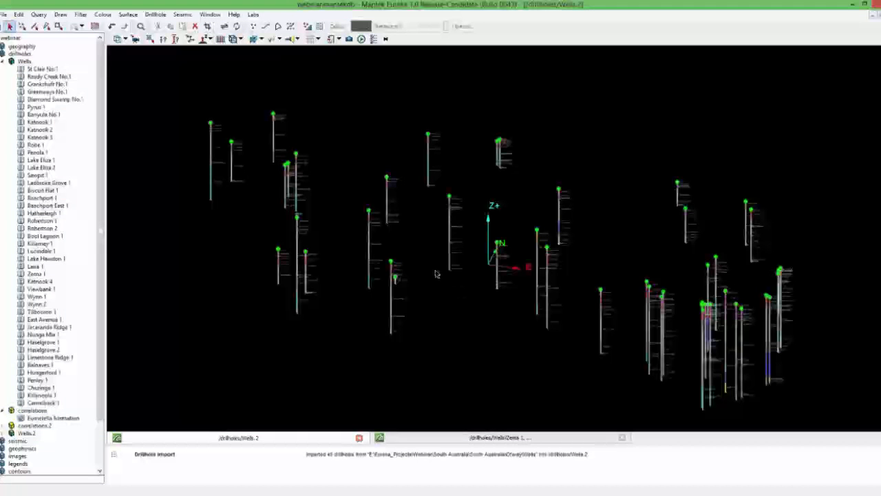
Select the top of the Eumeralla Formation by stratigraphy for all drillholes in Wells.2, using the Geology:Formation field
left_click(157, 14)
mouse_move(221, 59)
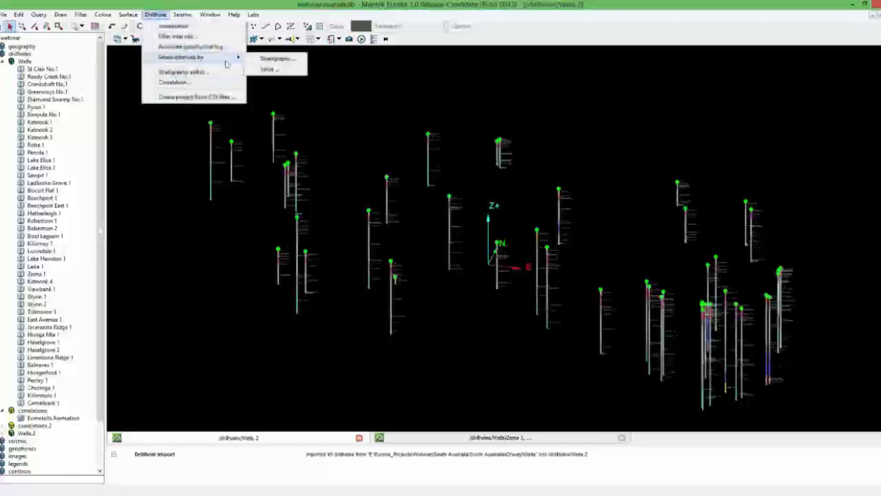
left_click(261, 61)
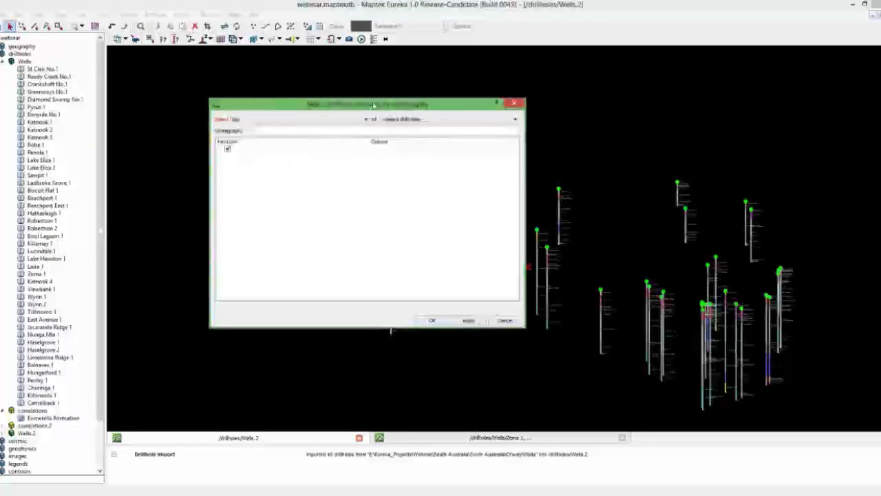
mouse_move(373, 107)
left_mouse_down()
mouse_move(321, 326)
mouse_move(325, 357)
left_mouse_up()
mouse_move(141, 58)
left_mouse_down()
mouse_move(234, 117)
mouse_move(786, 349)
left_mouse_up()
left_click(336, 354)
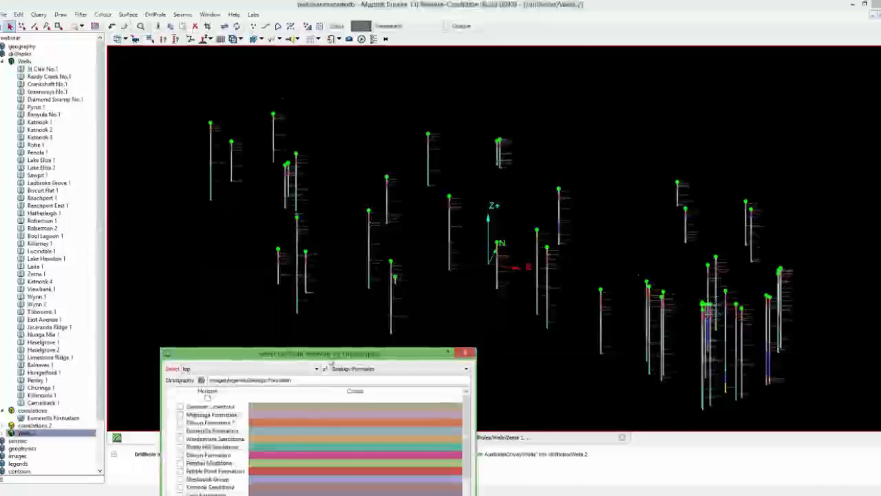
left_click_drag(335, 355, 430, 207)
left_click(275, 282)
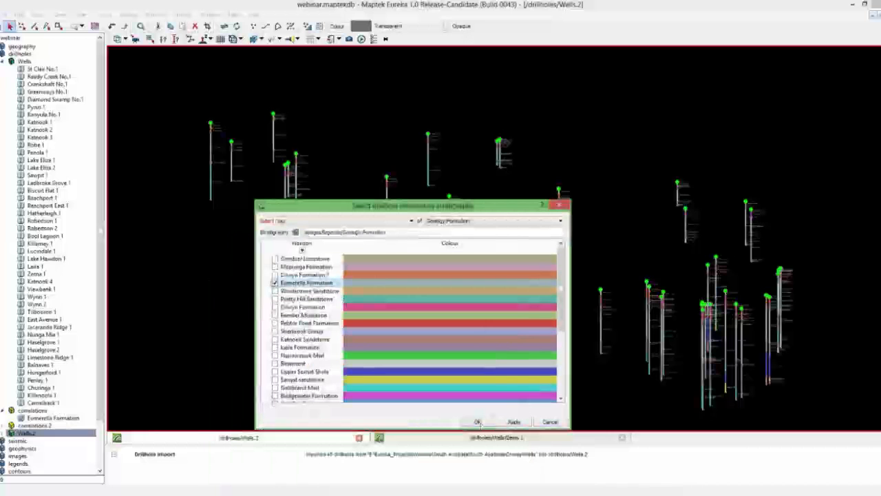
left_click(477, 422)
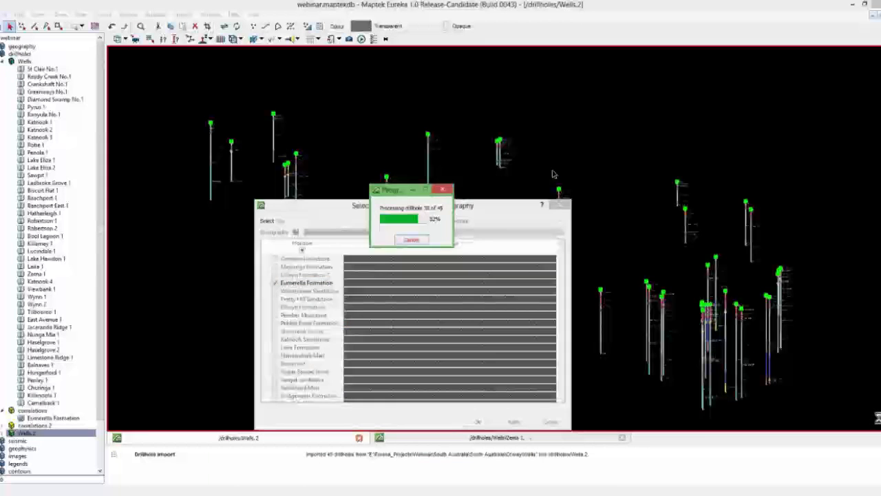
scroll(714, 333, "up", 4)
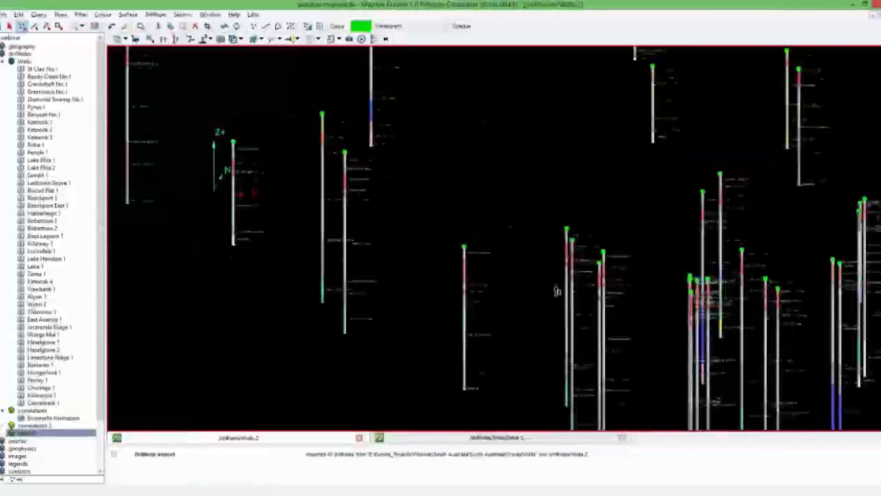
scroll(553, 291, "down", 4)
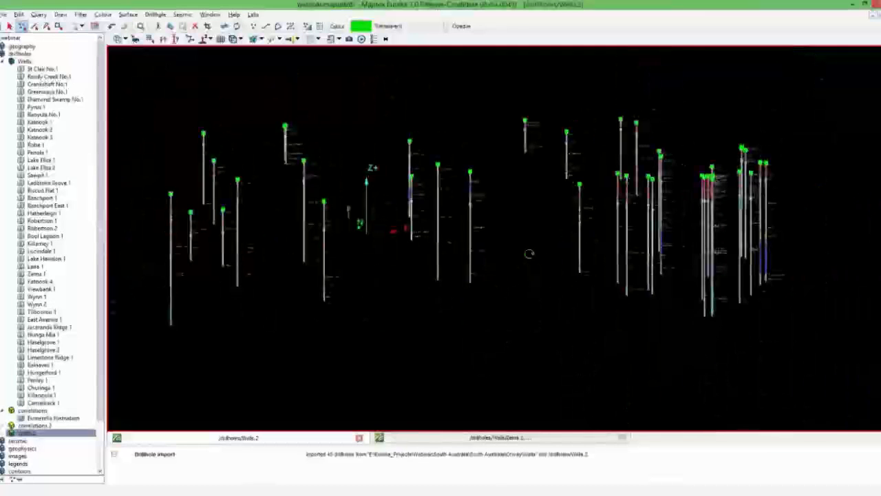
left_click_drag(527, 252, 399, 305)
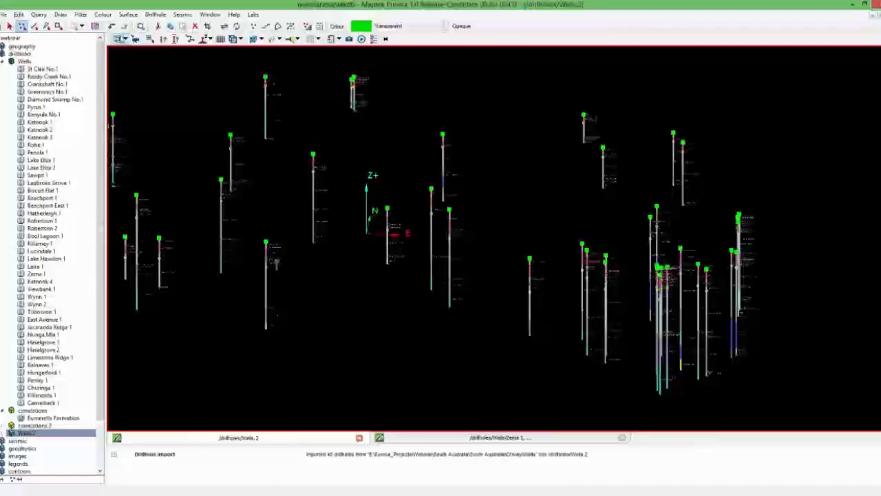
Preview a triangulation-based grid surface through the selected formation tops, and cancel the gridding
left_click(130, 14)
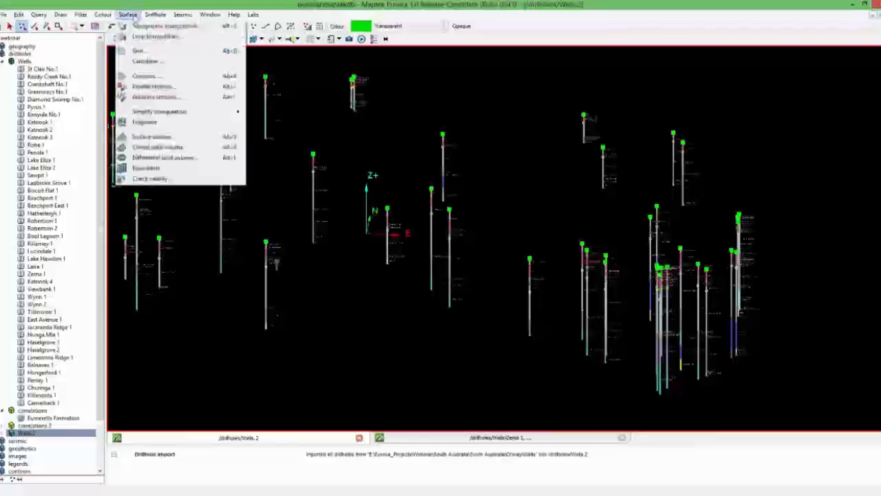
left_click(176, 60)
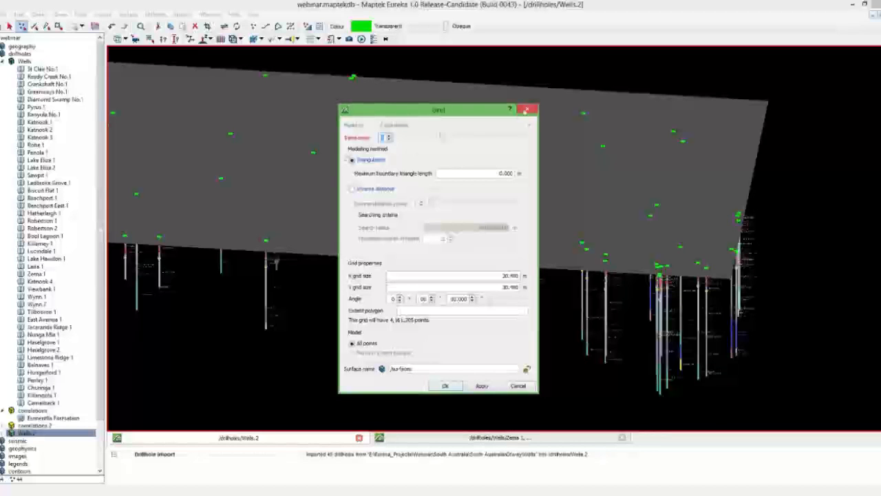
left_click(526, 110)
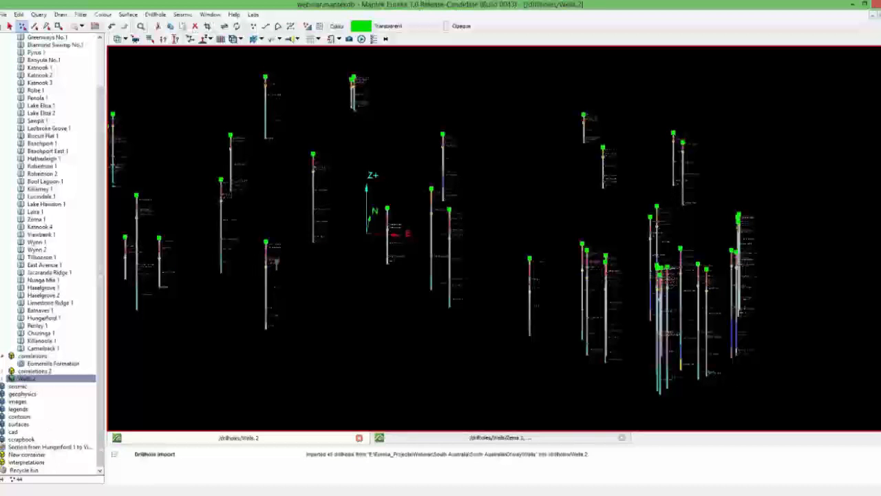
Add the existing Eumeralla top surface from the surfaces container to the Wells.2 drillhole view
left_click(1, 424)
middle_click(36, 441)
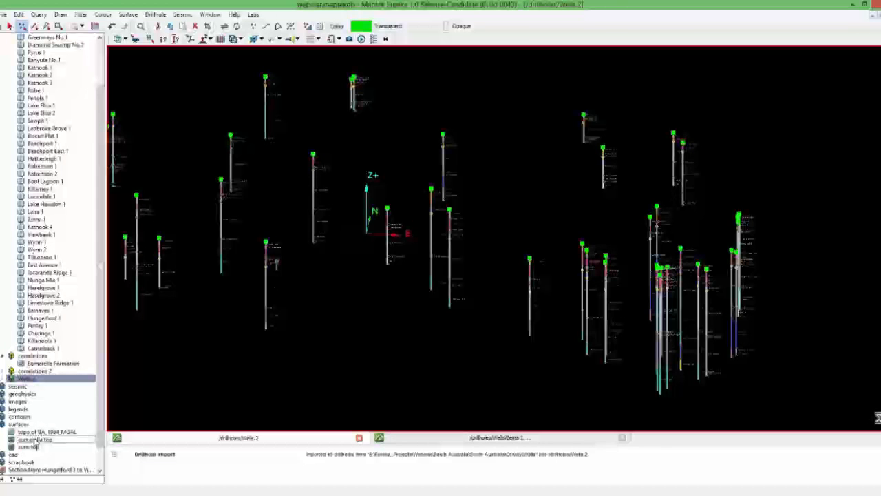
left_click_drag(36, 441, 435, 296)
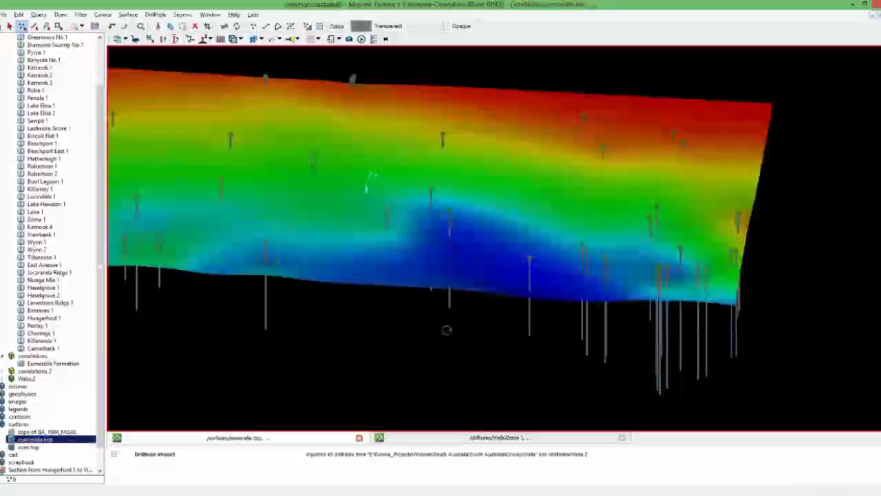
left_click_drag(451, 333, 449, 309)
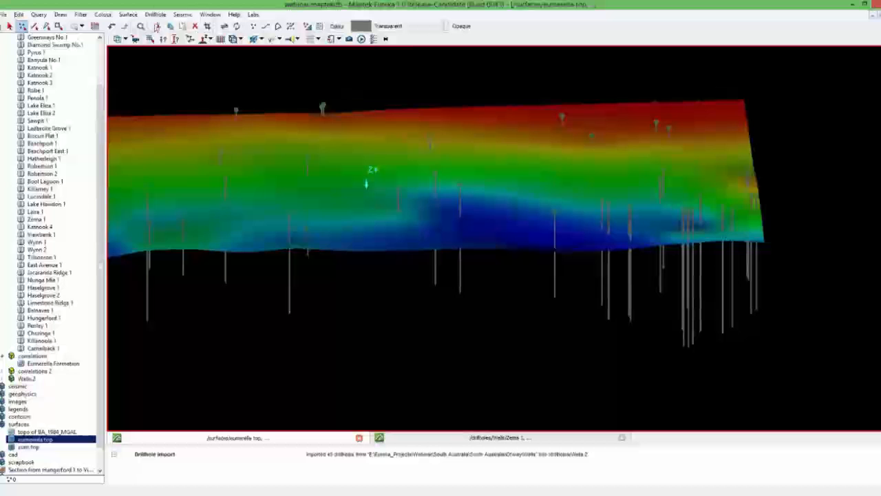
left_click(157, 16)
mouse_move(173, 61)
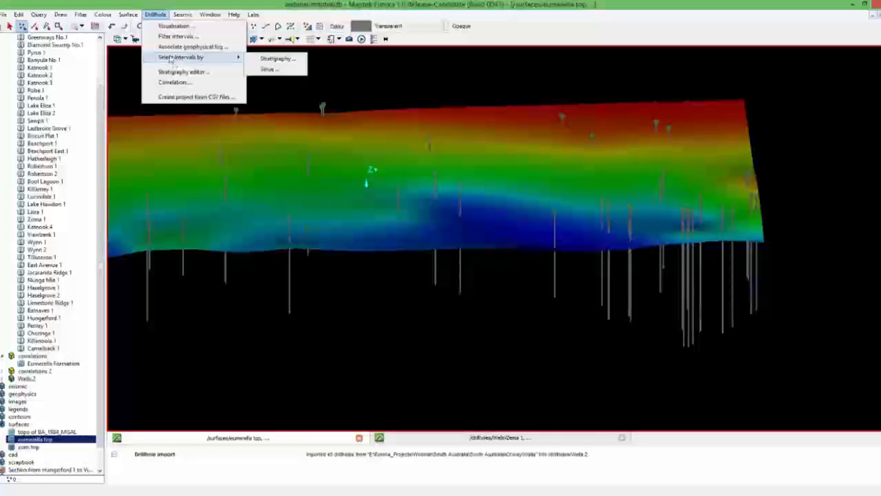
mouse_move(128, 15)
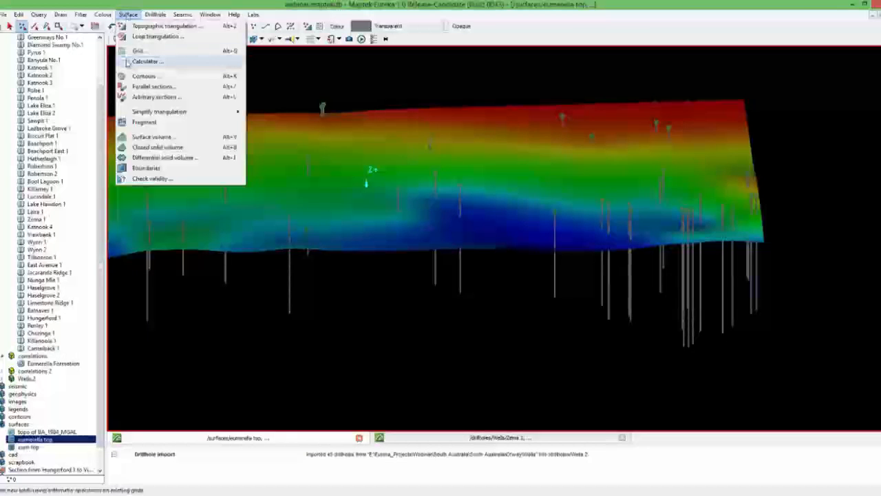
left_click(325, 98)
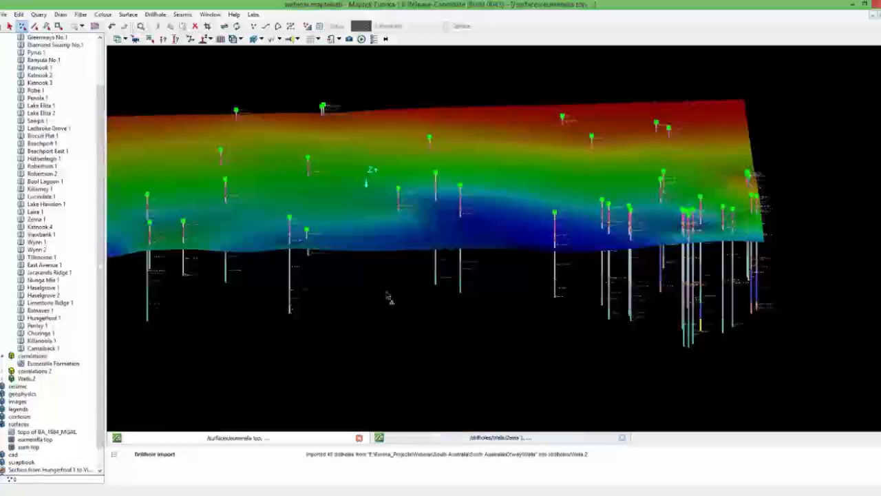
Correlate the Eumeralla Formation across Zema 1, Viewbank 1, Jacaranda Ridge 1 and Hungerford 1 using Geology:Formation, saving as /drillholes/correlations 3
left_click(415, 444)
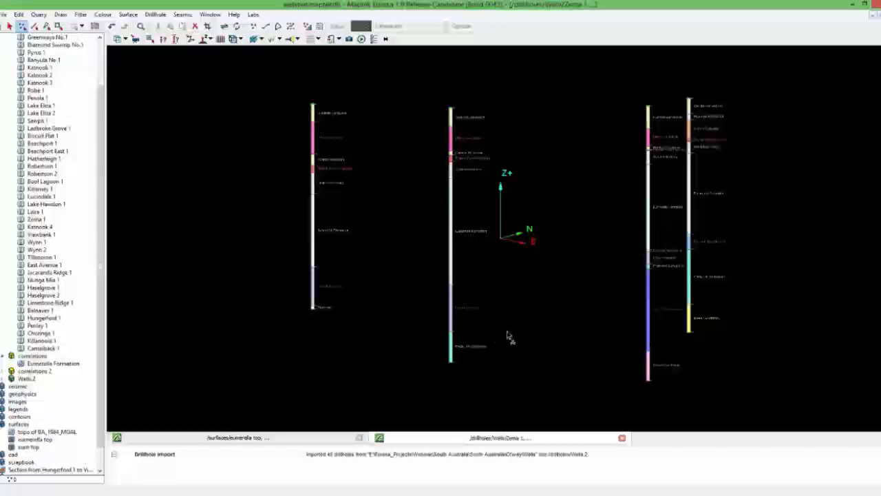
mouse_move(507, 331)
right_mouse_down()
mouse_move(541, 329)
mouse_move(539, 311)
mouse_move(503, 323)
right_mouse_up()
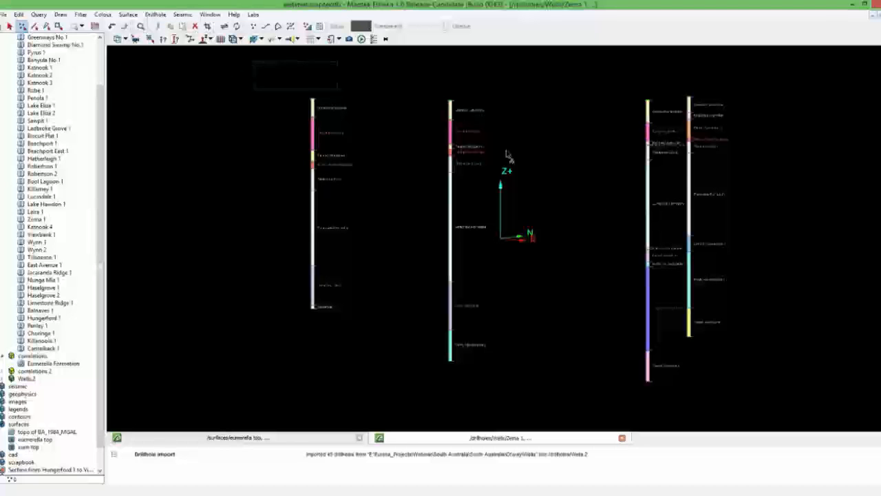
left_click_drag(506, 154, 876, 282)
left_click(10, 26)
left_click_drag(239, 54, 797, 382)
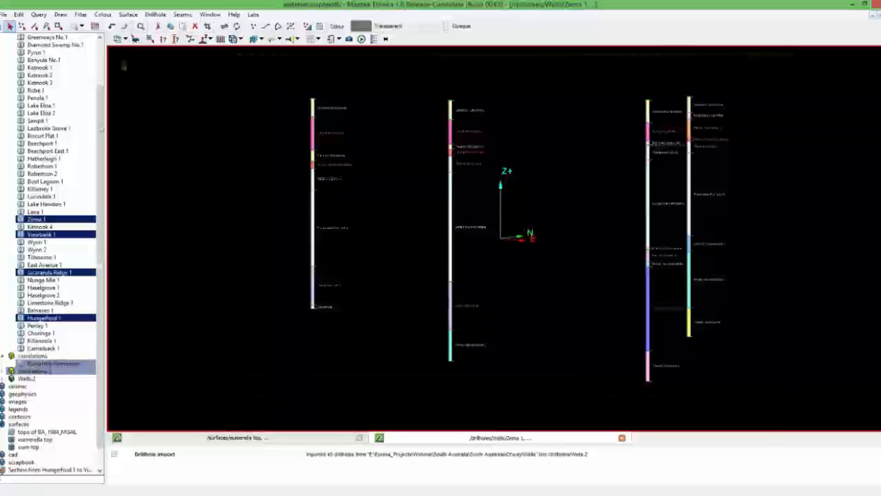
left_click(155, 15)
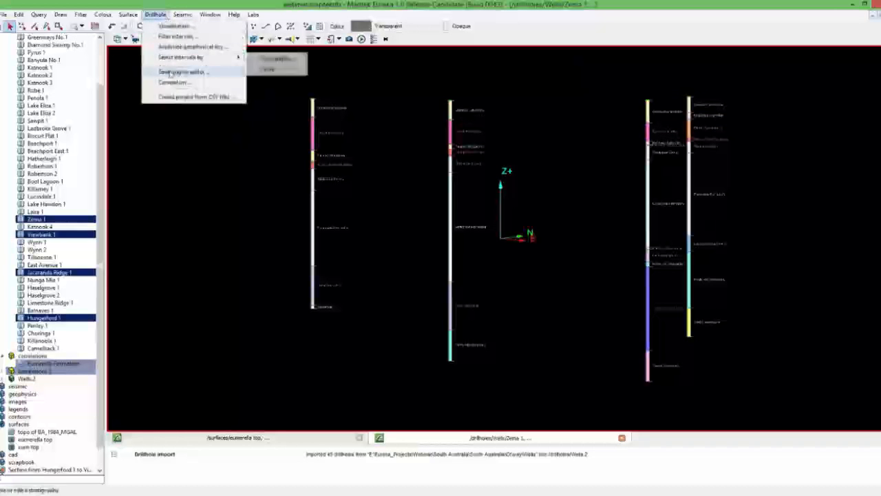
left_click(166, 83)
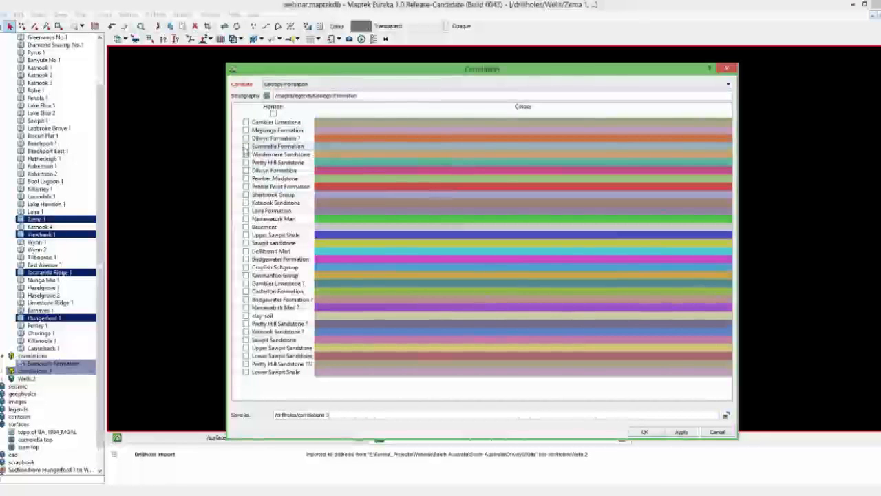
left_click(246, 146)
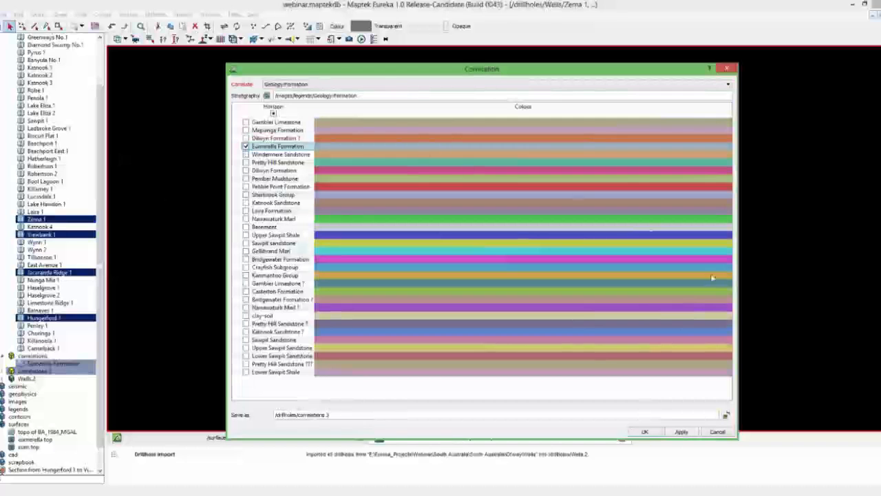
left_click(662, 435)
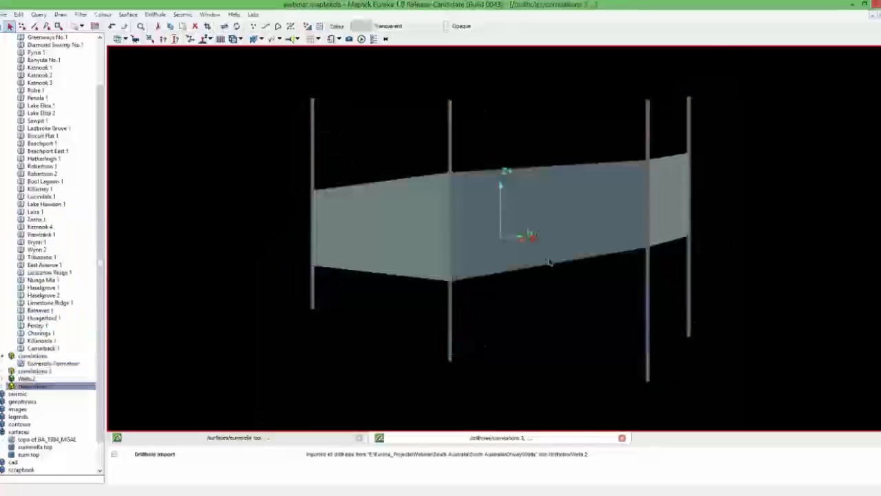
Examine the four-well correlation panel in 3D and the Eumeralla Formation object stored in the existing correlations container
left_click_drag(538, 316, 515, 291)
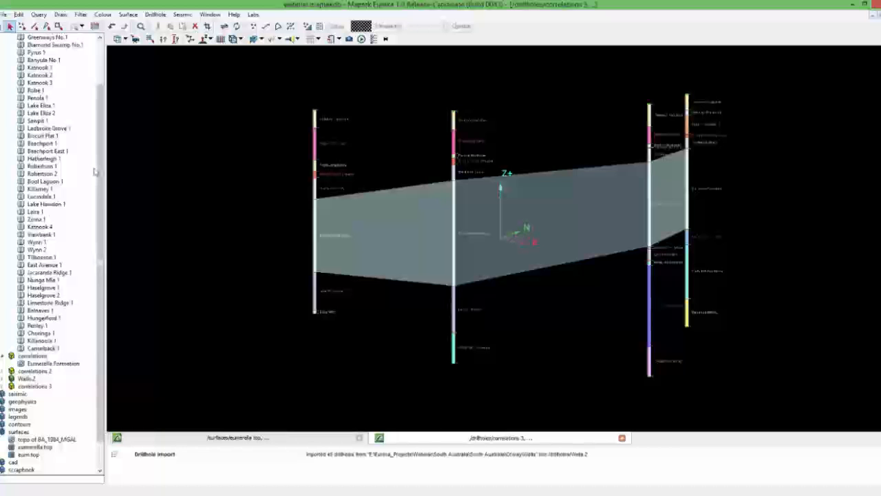
scroll(48, 275, "down", 2)
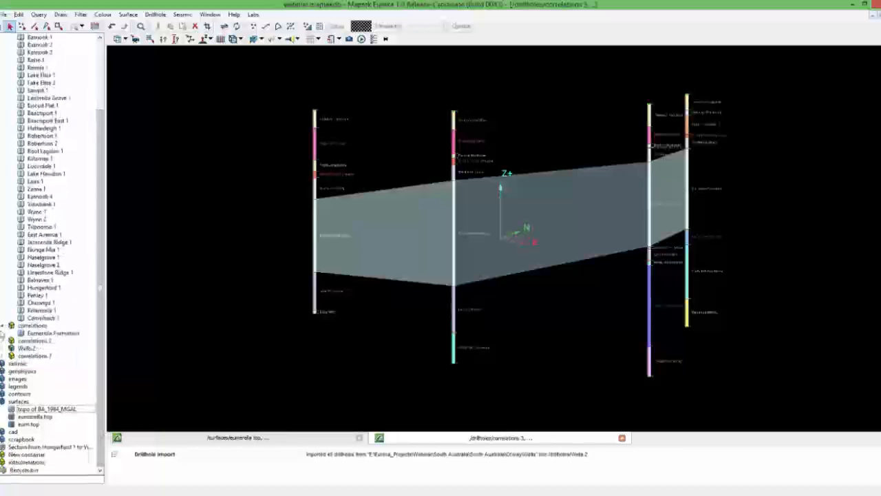
left_click(3, 326)
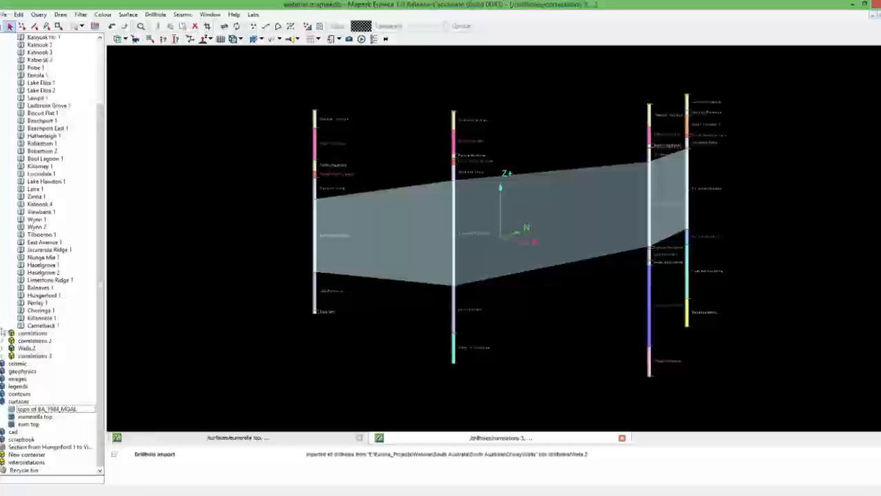
left_click(40, 340)
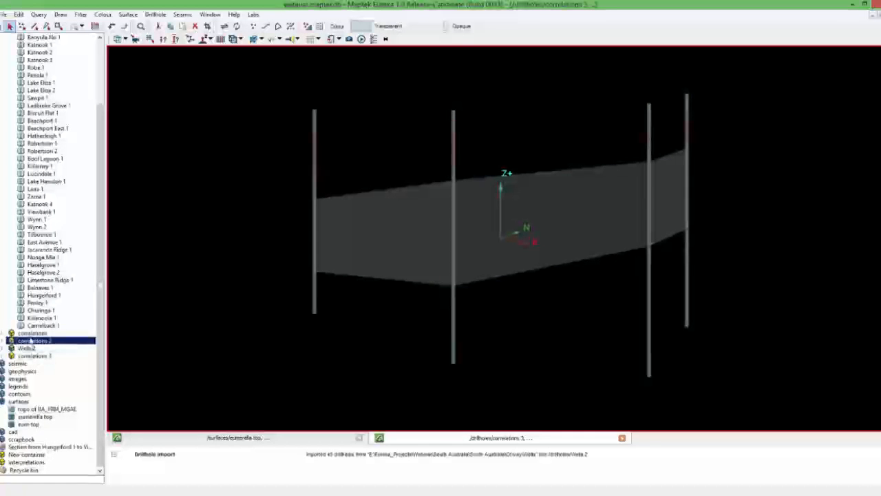
double_click(33, 334)
left_click(291, 331)
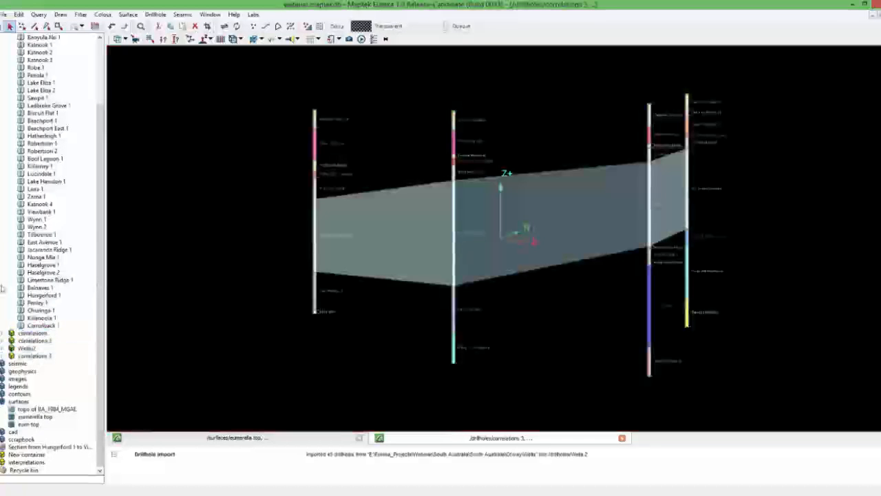
left_click(4, 334)
left_click(36, 340)
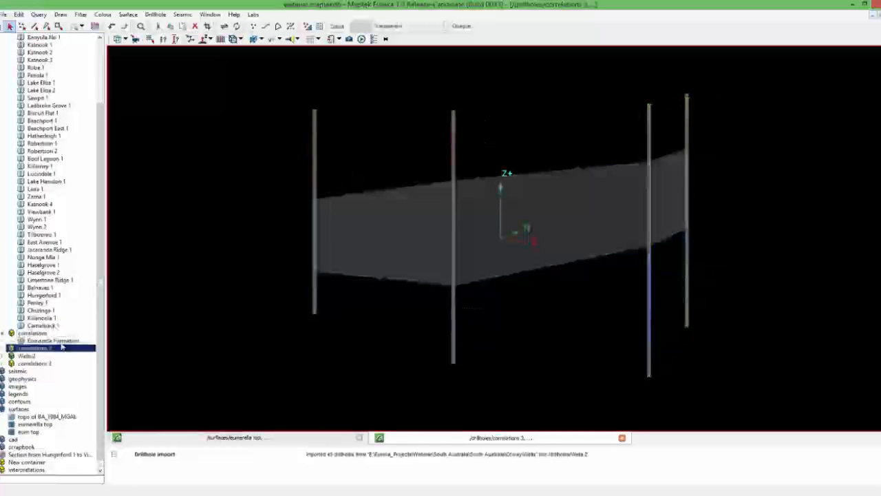
right_click(47, 341)
key("Escape")
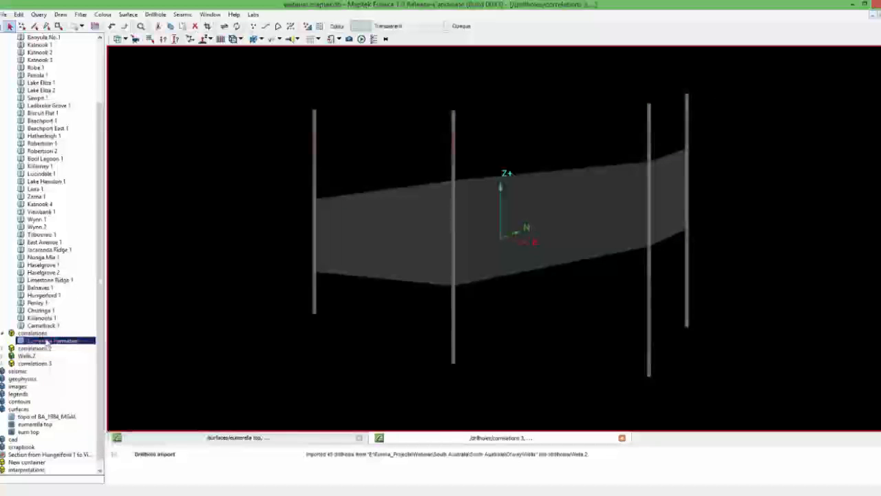
left_click(234, 305)
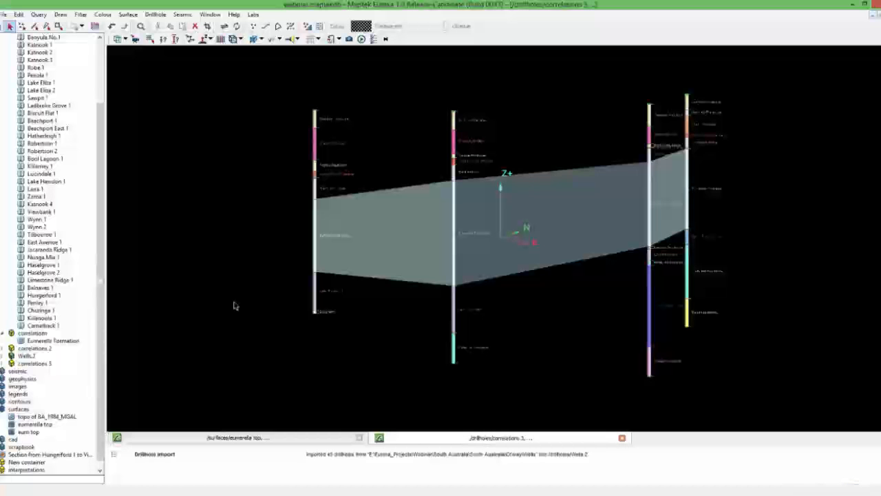
left_click_drag(241, 151, 324, 148)
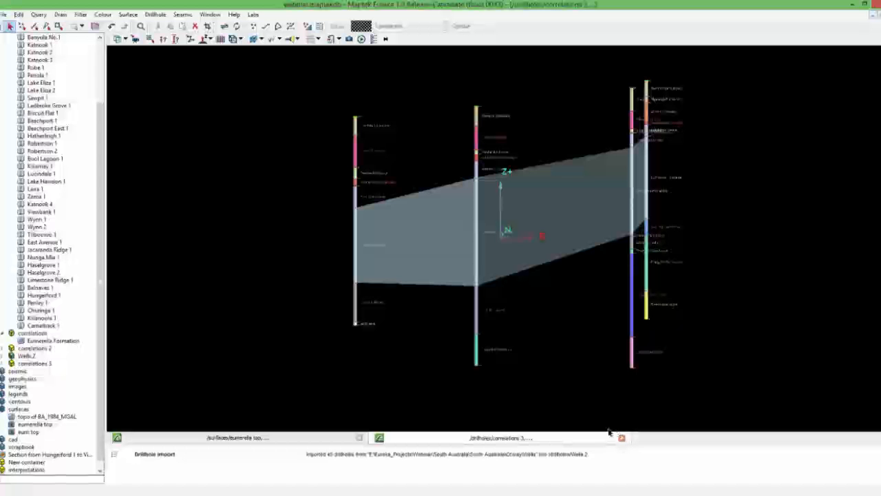
left_click_drag(574, 347, 527, 358)
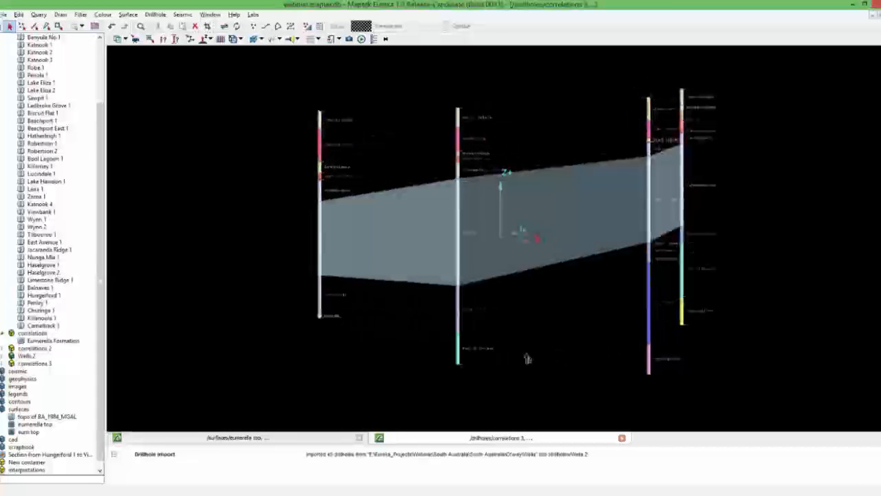
left_click_drag(567, 338, 641, 413)
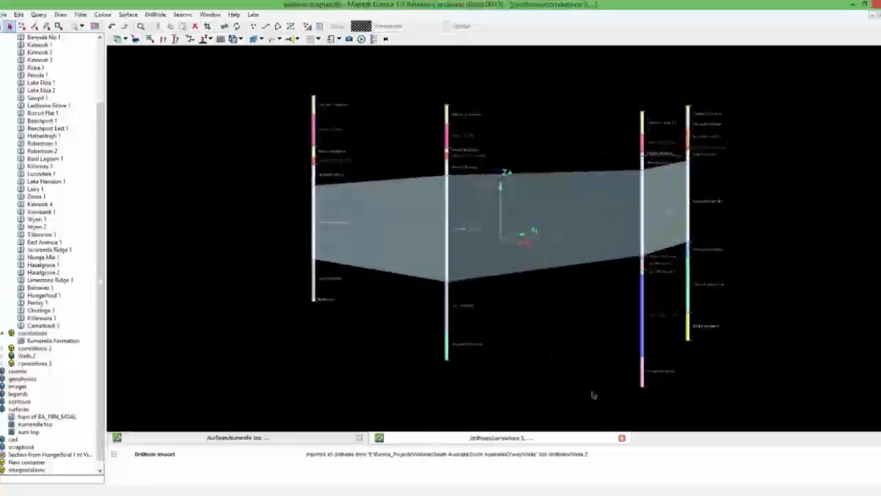
Close the correlation and surface views, then collapse the Wells project and the drillholes container
left_click(622, 439)
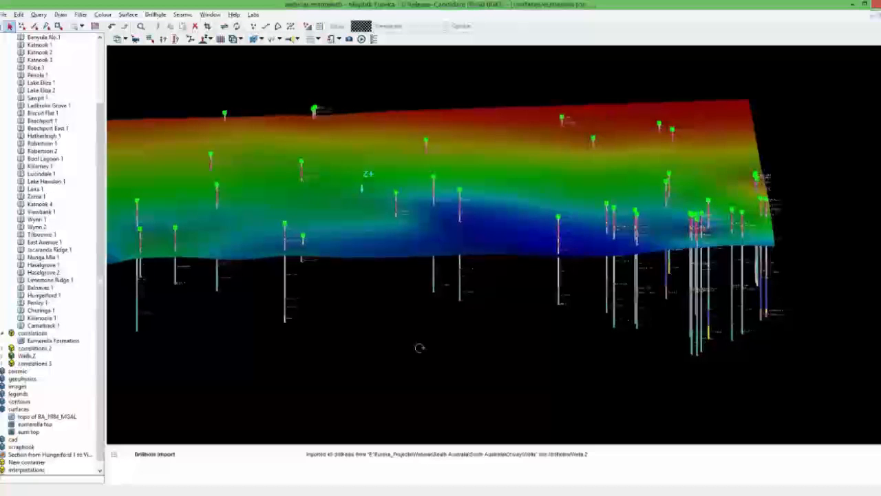
left_click_drag(419, 348, 497, 387)
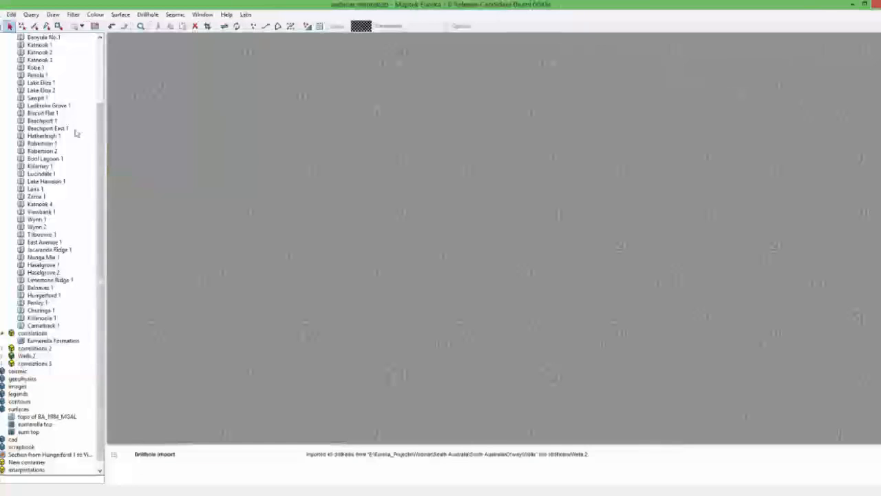
left_click_drag(101, 123, 99, 60)
double_click(27, 61)
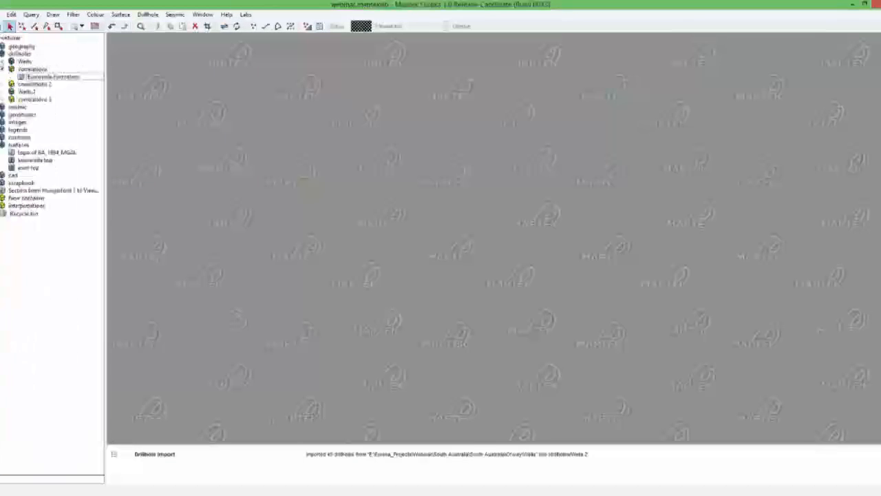
double_click(20, 53)
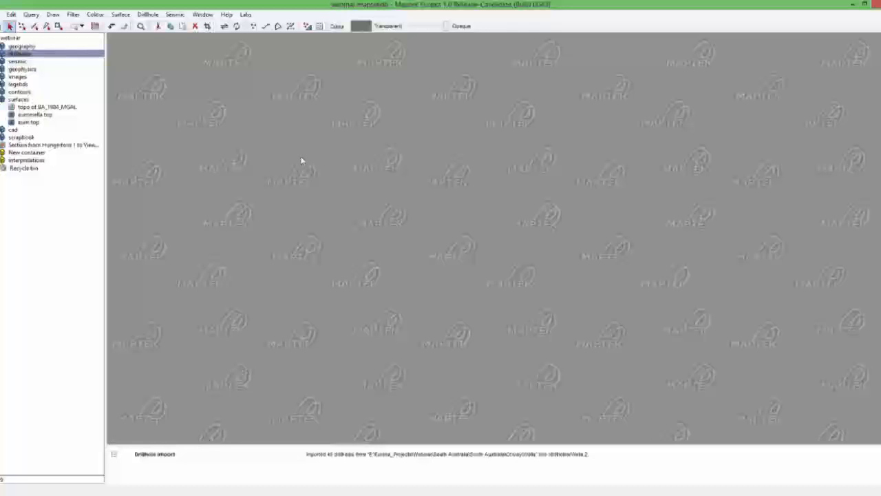
Look through the geophysics container's SA gravity data and the surfaces container, leaving geophysics collapsed
left_click(17, 61)
left_click(16, 70)
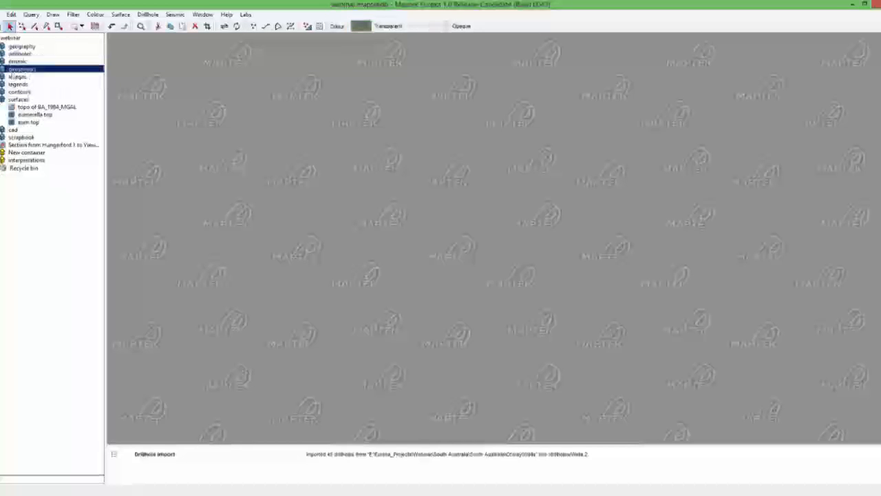
left_click(1, 69)
left_click(59, 83)
left_click(59, 78)
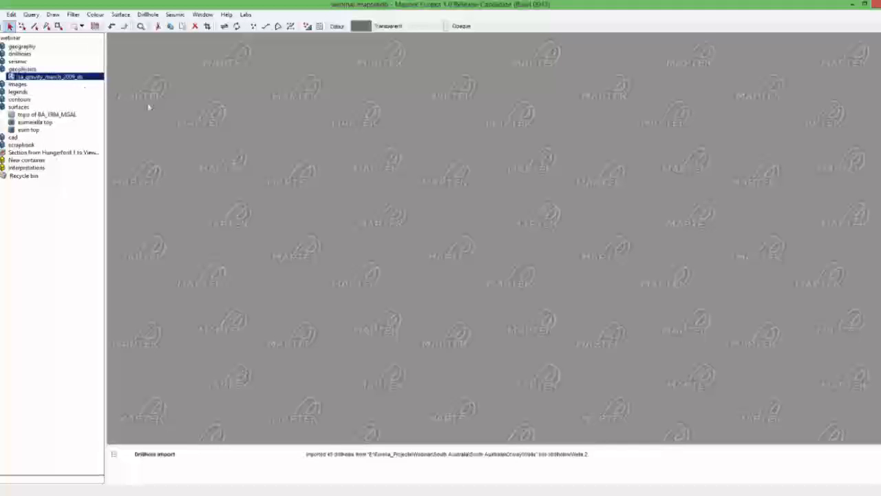
left_click(2, 15)
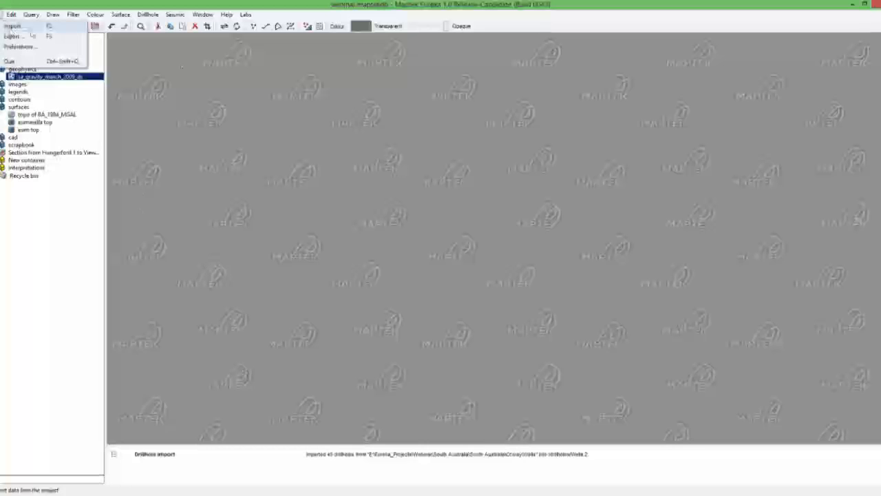
left_click(27, 27)
left_click(18, 107)
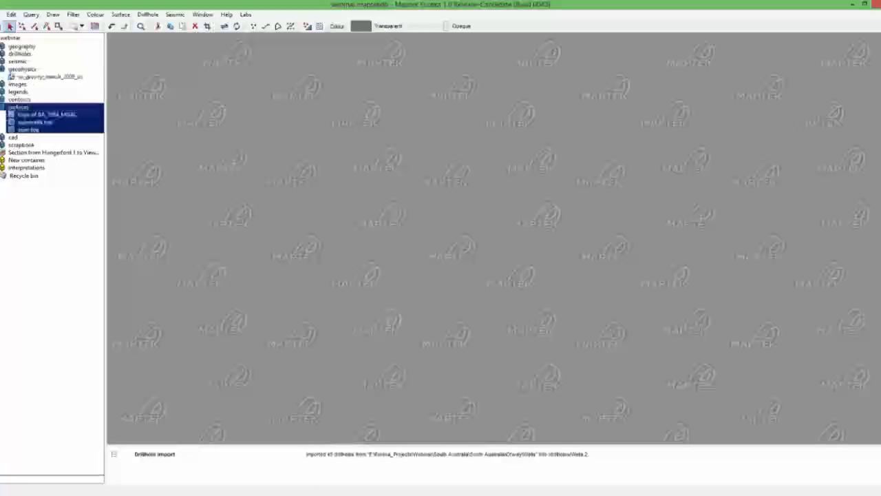
left_click(0, 69)
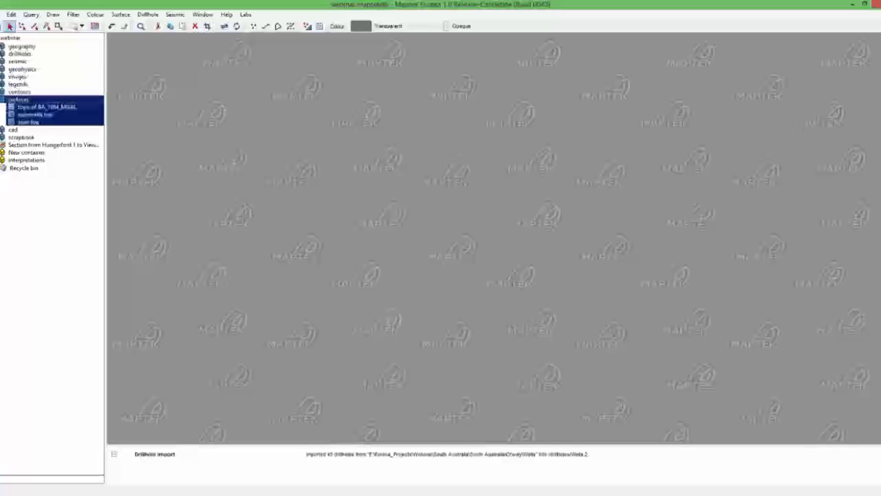
Display the c90-32 seismic line from the seismic container in a new view and tilt it to show the section
left_click(2, 61)
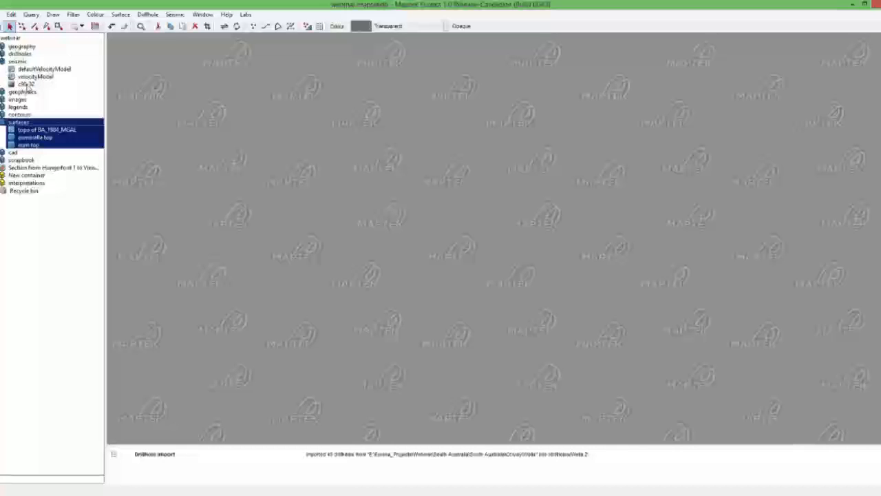
left_click(26, 84)
left_click_drag(26, 88, 302, 153)
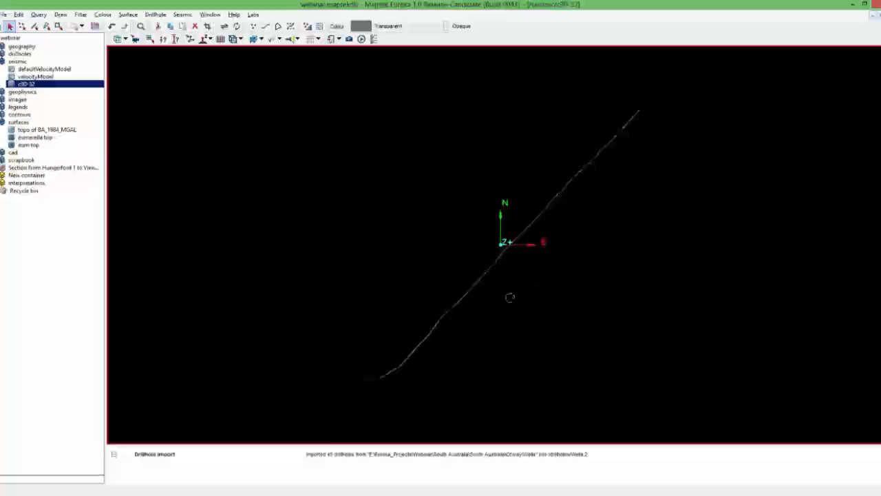
right_click_drag(480, 272, 482, 317)
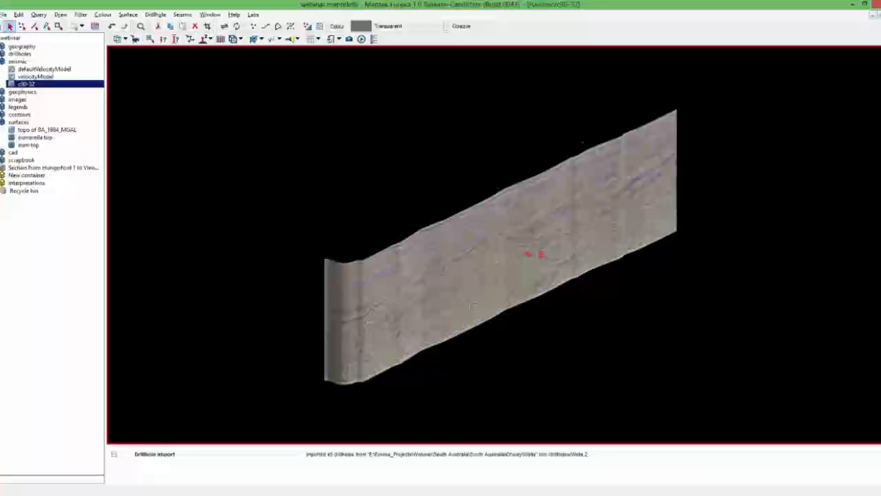
right_click_drag(473, 306, 473, 324)
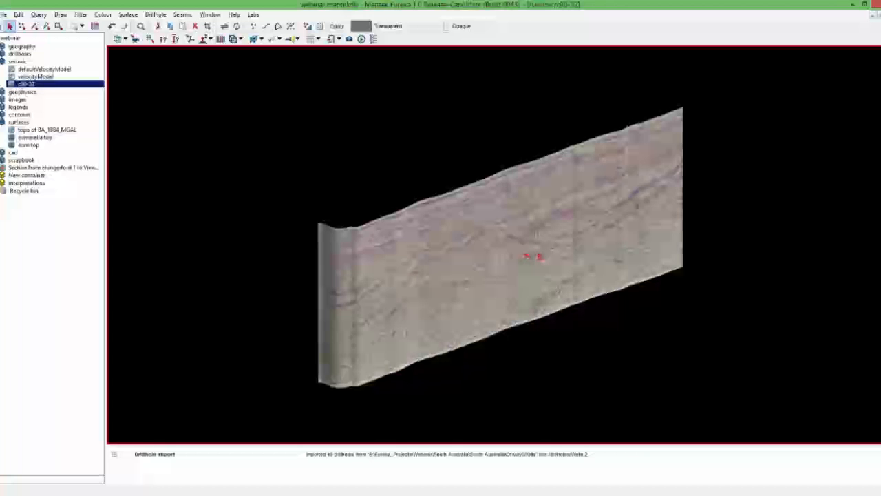
Turn the c90-32 seismic line upright and face-on, and view it as a section
right_click_drag(467, 284, 447, 293)
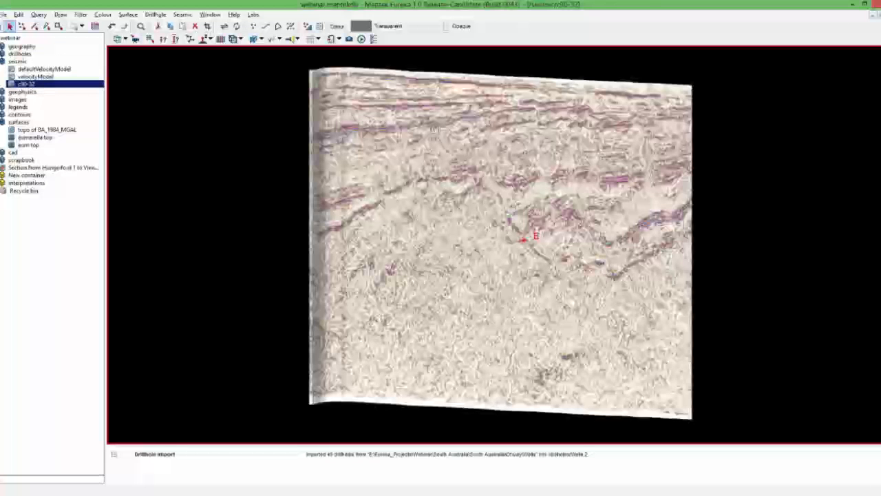
right_click_drag(452, 199, 463, 114)
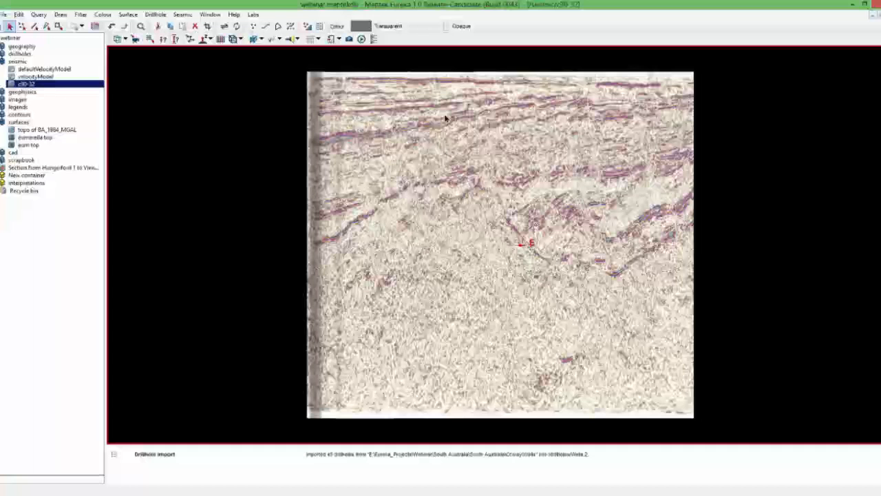
right_click(520, 174)
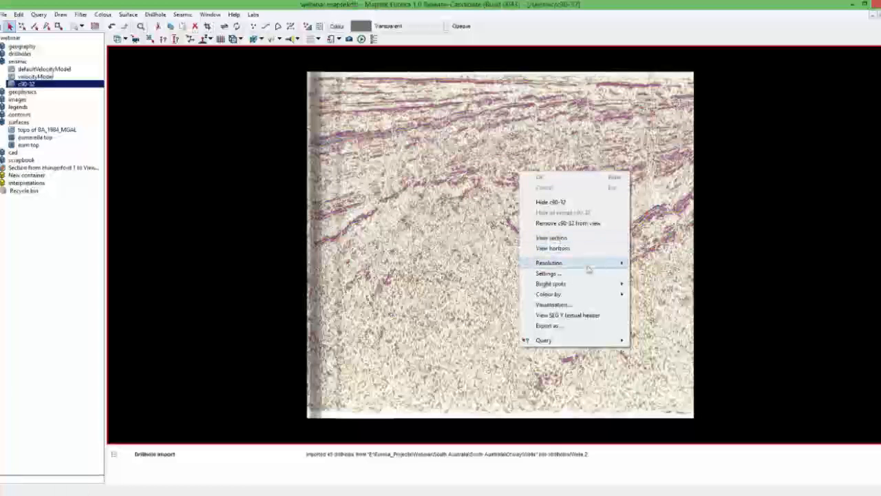
mouse_move(587, 262)
left_click(586, 238)
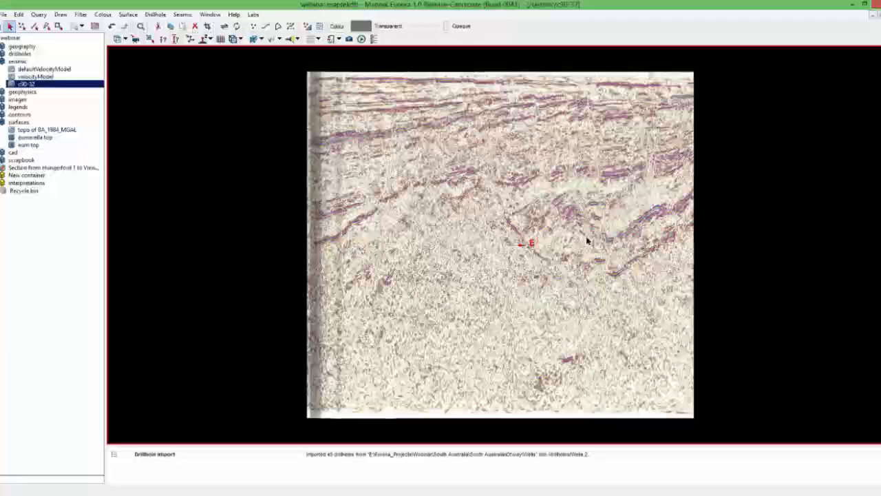
Review the display options offered for the c90-32 line, including resolution, colouring, visualisation and the SEG Y textual header
middle_click_drag(473, 112, 513, 277)
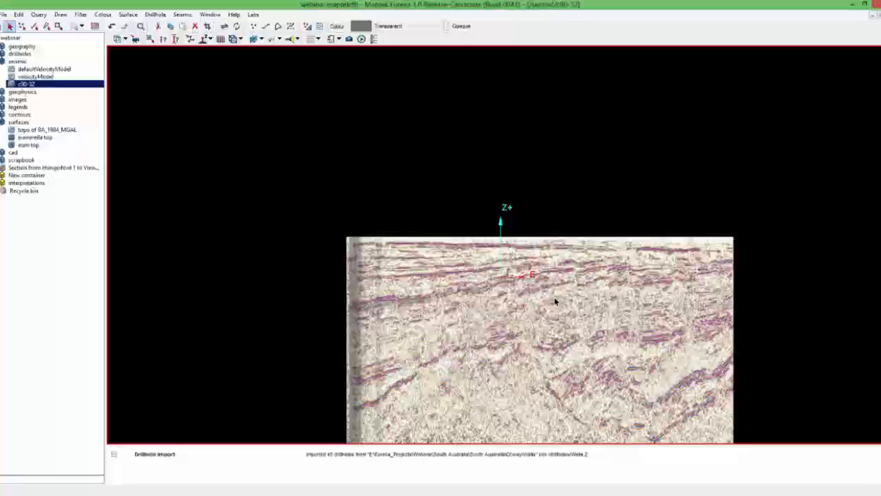
right_click(523, 328)
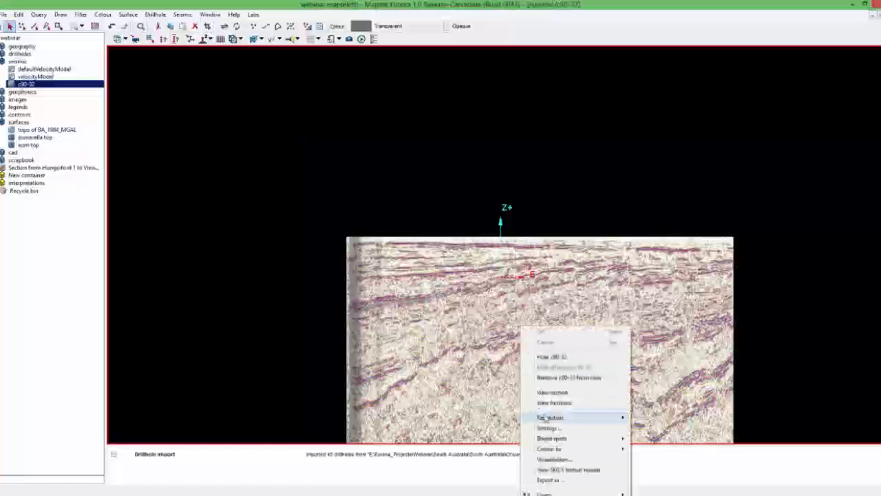
mouse_move(544, 418)
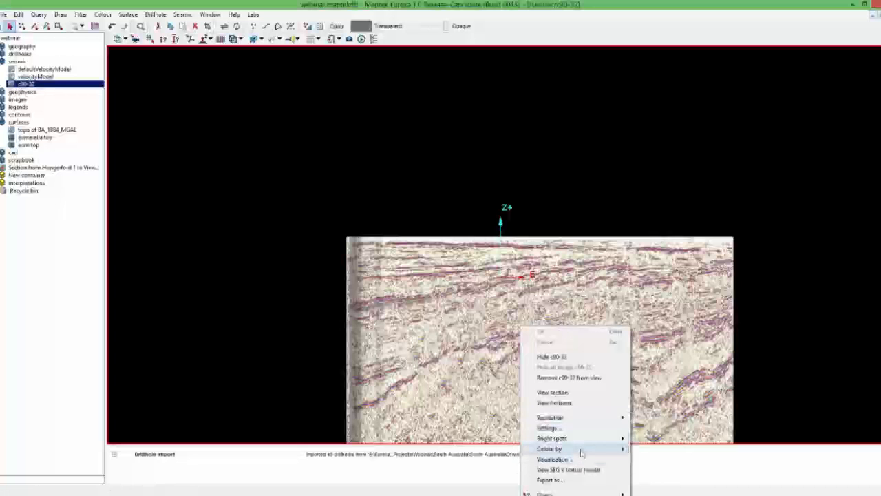
mouse_move(582, 451)
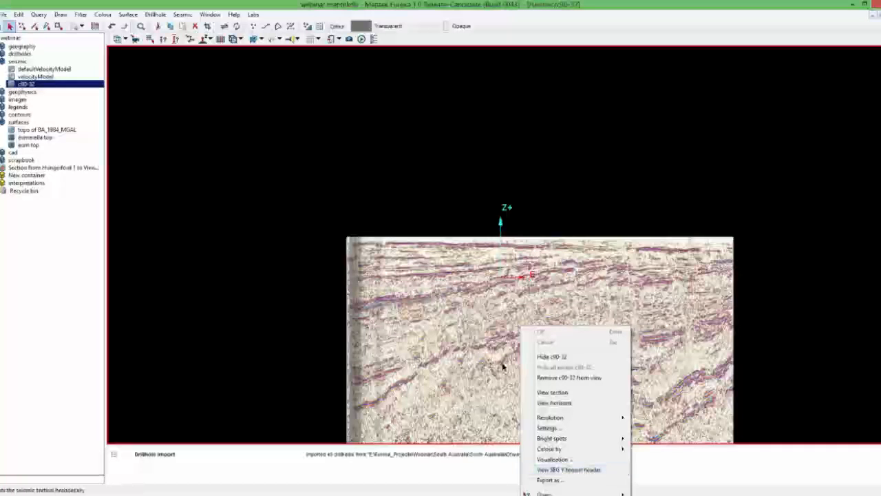
left_click(795, 373)
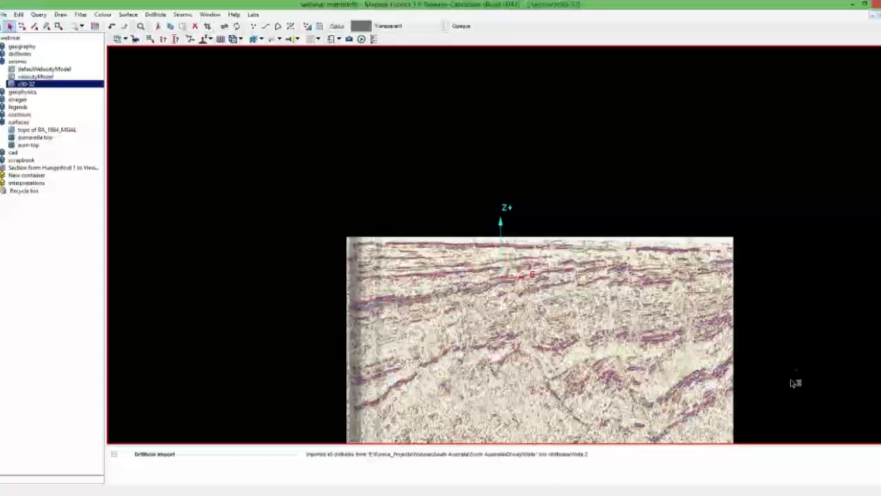
Add the Hungerford 1 to Viewbank 1 section image from the images container to the c90-32 seismic view
left_click(716, 207)
middle_click_drag(716, 207, 716, 204)
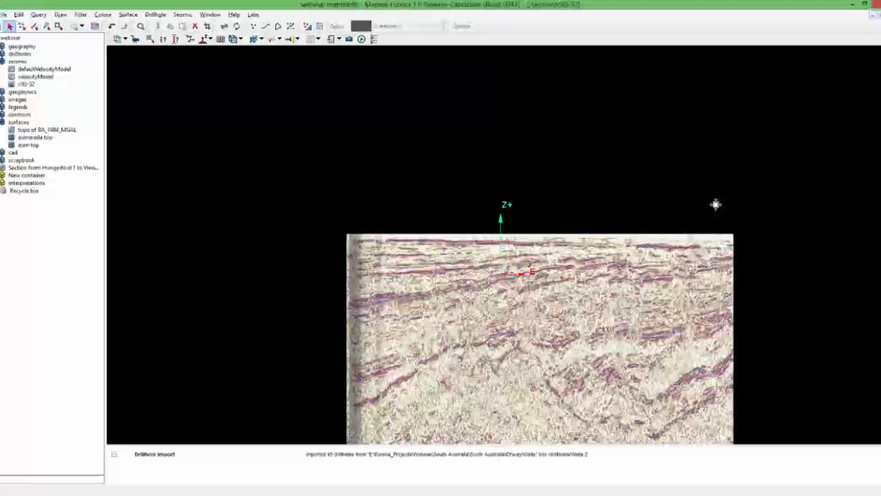
middle_click_drag(716, 204, 679, 64)
double_click(10, 100)
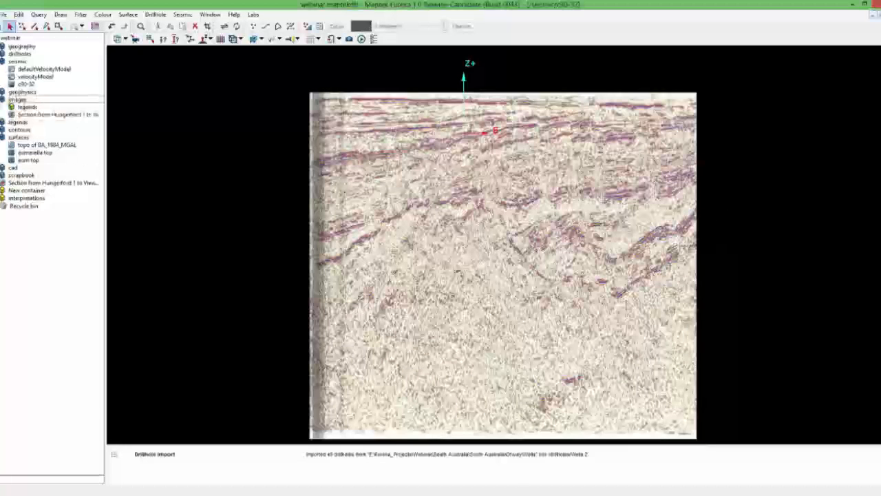
left_click(33, 114)
left_click_drag(35, 115, 621, 219)
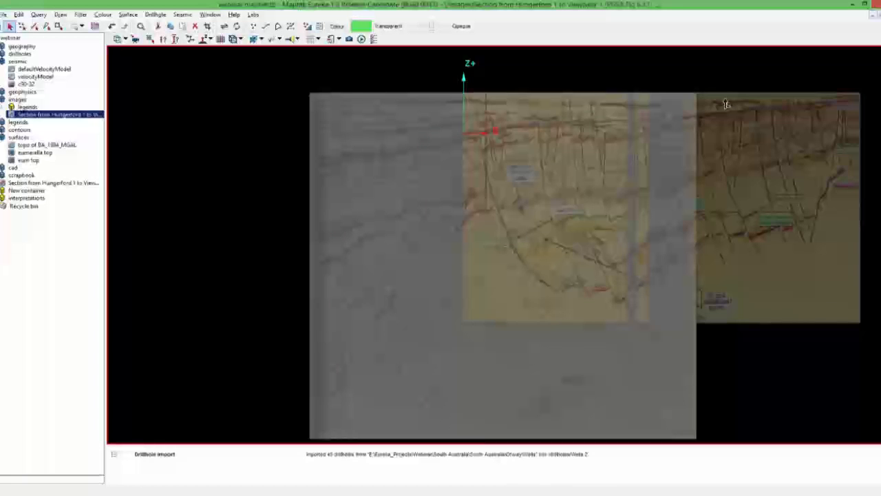
Examine how the translucent section image matches the seismic line, and check where object translucency is set
scroll(727, 103, "up", 2)
scroll(466, 148, "up", 3)
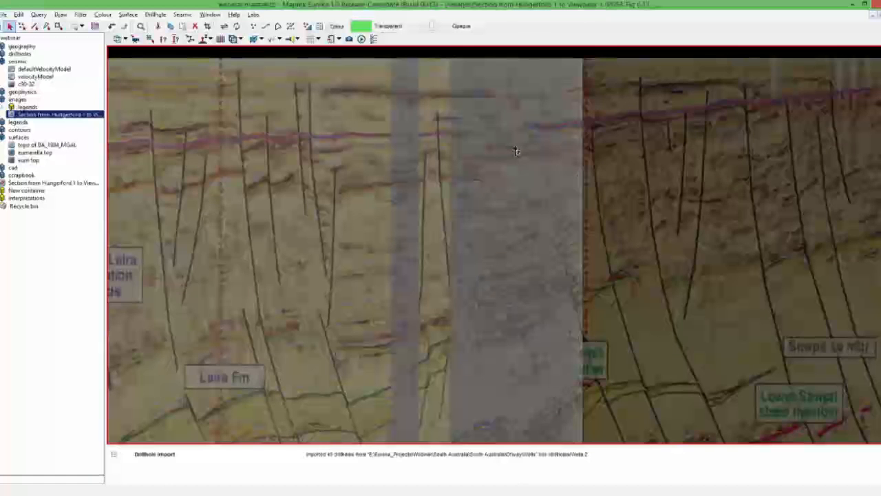
scroll(517, 151, "down", 1)
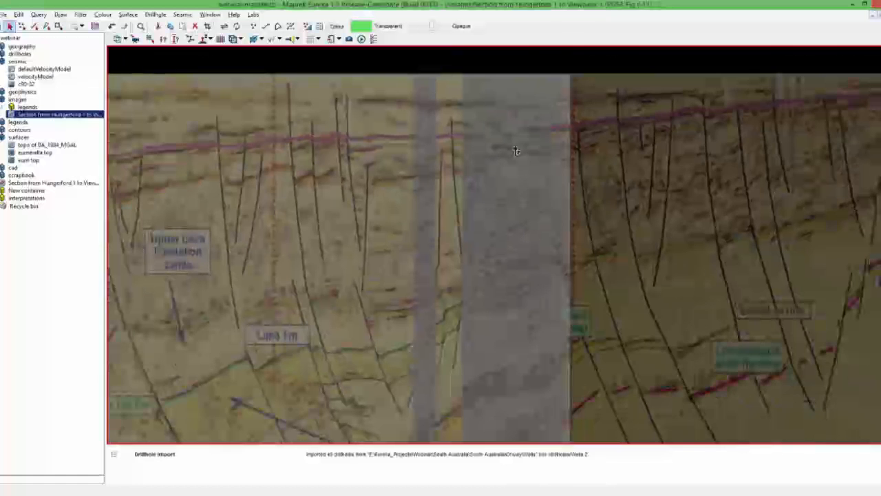
left_click_drag(516, 151, 359, 158)
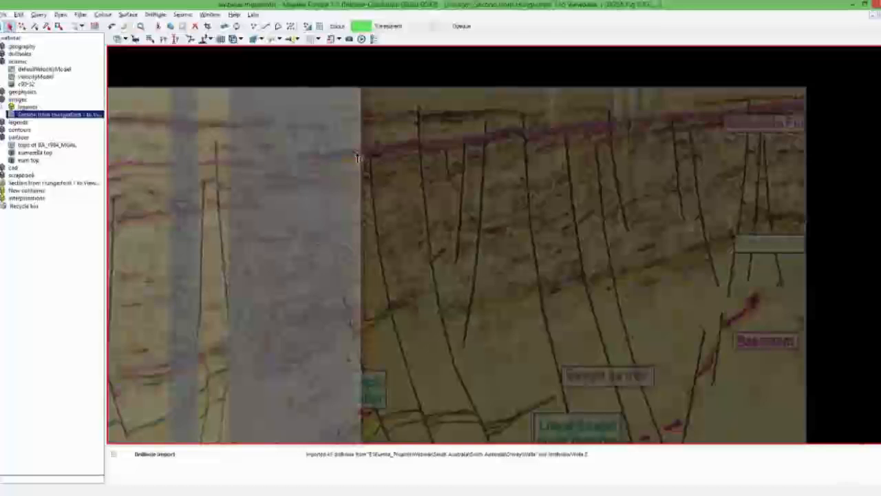
scroll(475, 175, "down", 2)
left_click(103, 15)
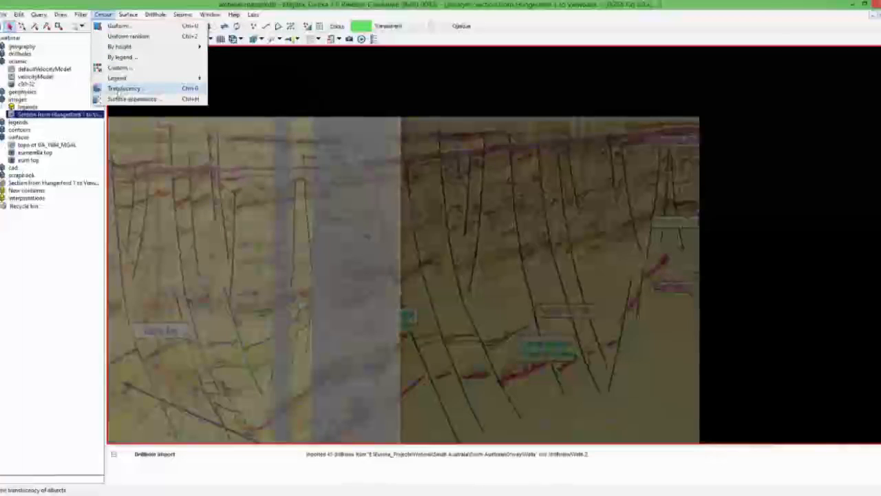
left_click(581, 189)
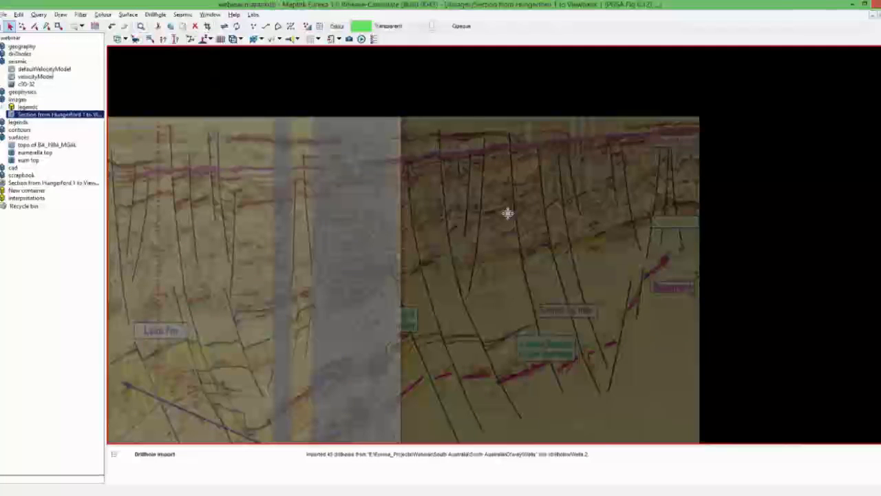
middle_click_drag(508, 213, 646, 200)
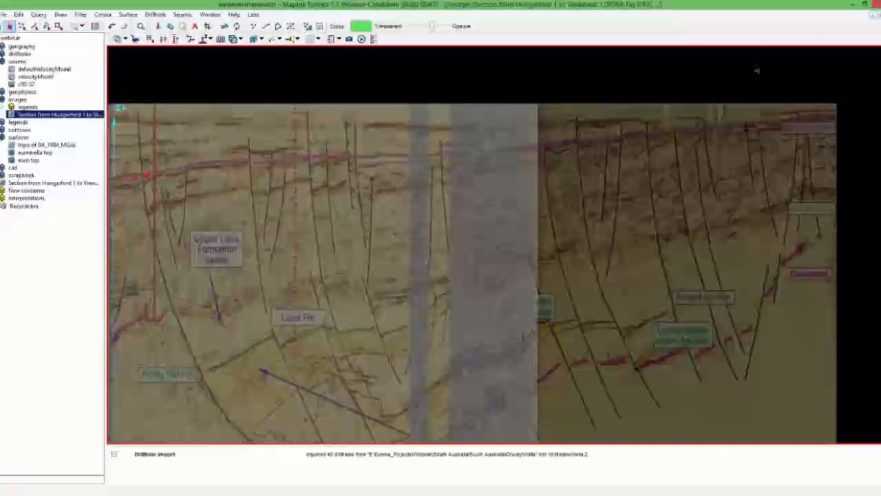
Show the visibility editor and toggle the section image off and on to compare it with the c90-32 seismic line
key("v")
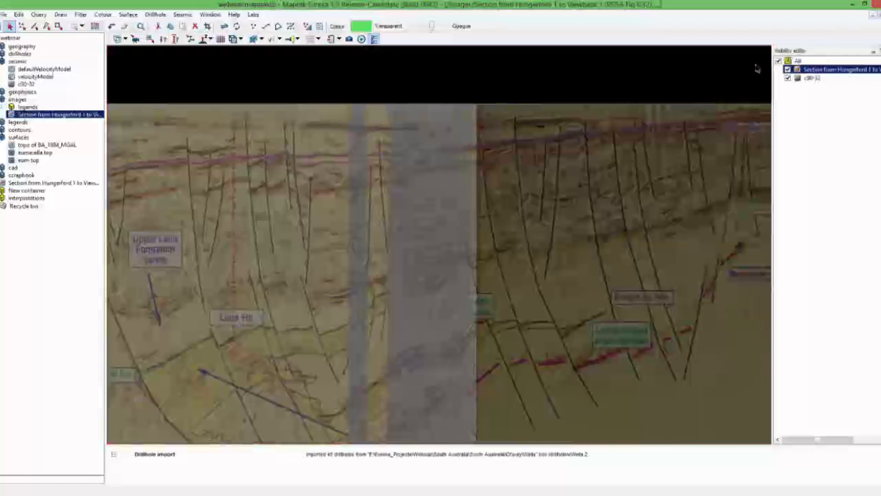
left_click(789, 70)
left_click(788, 70)
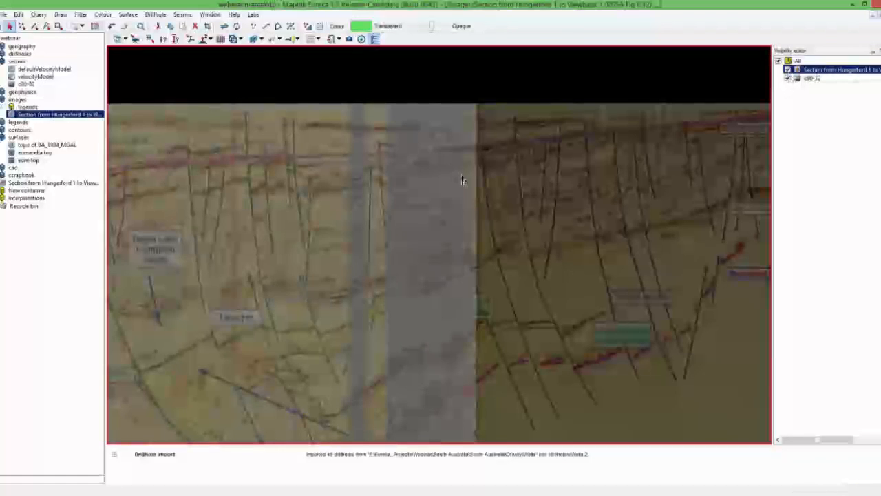
scroll(462, 180, "down", 1)
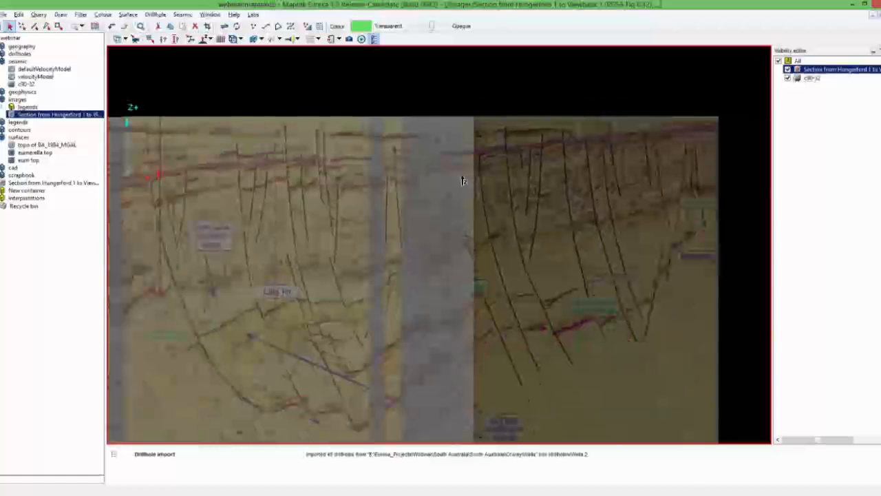
scroll(462, 180, "down", 1)
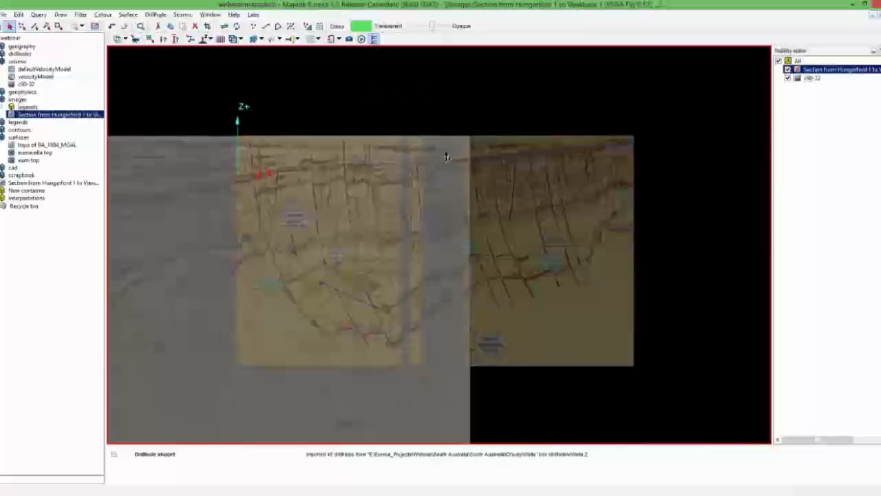
scroll(446, 157, "up", 1)
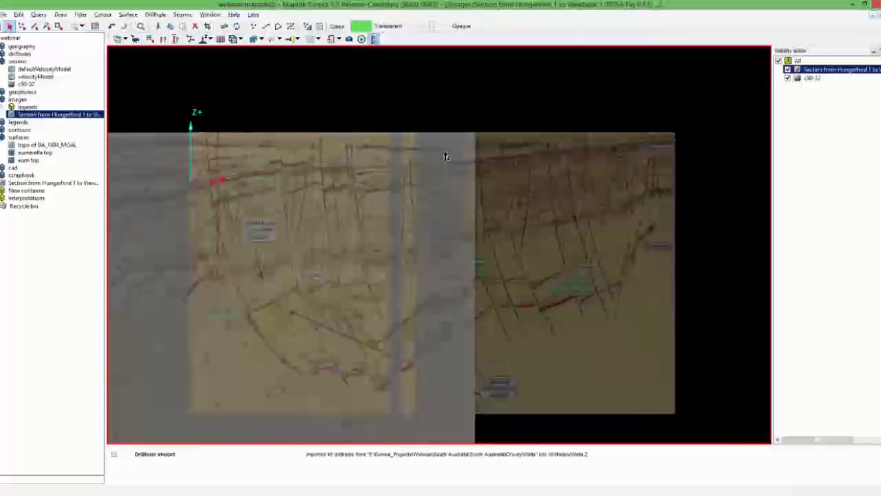
scroll(446, 157, "up", 1)
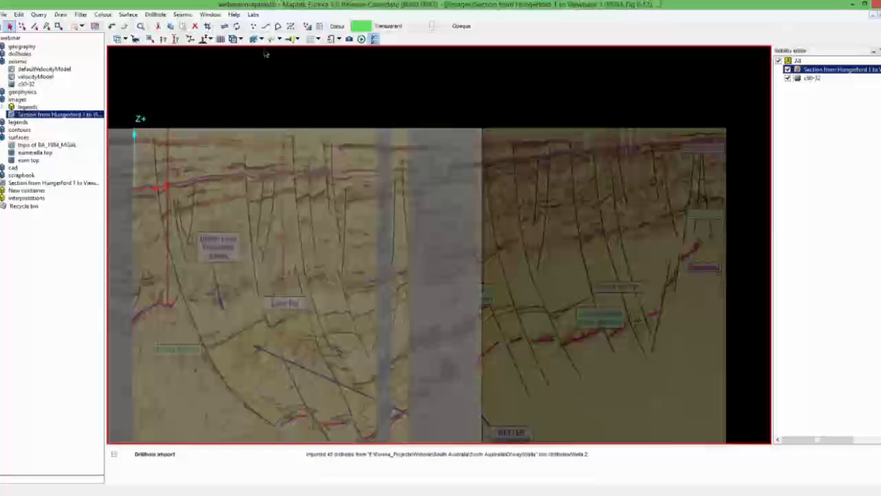
Look at the seismic interpretation tool's structure name, colour and smart tracking options over the section, and close it without digitising
left_click(184, 16)
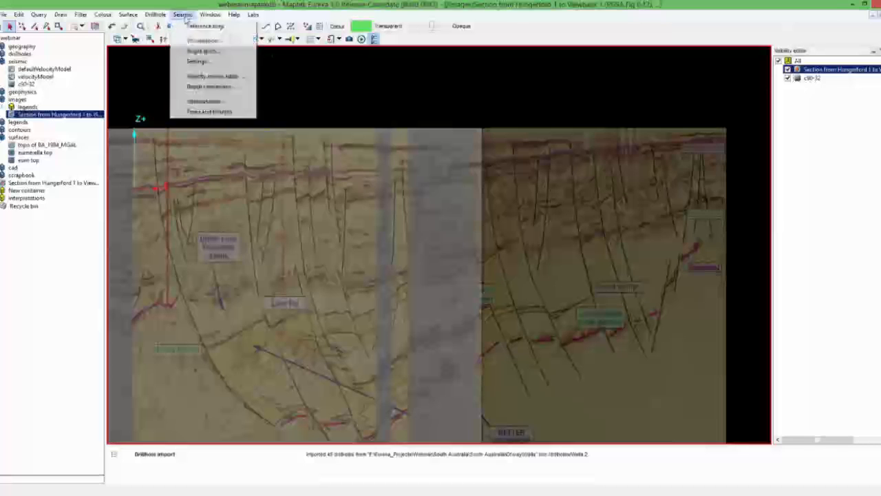
left_click(207, 102)
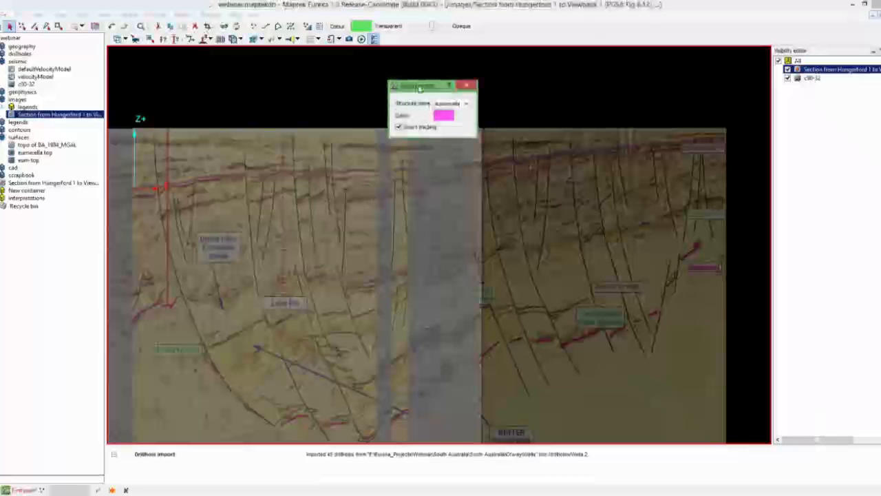
left_click_drag(420, 87, 440, 244)
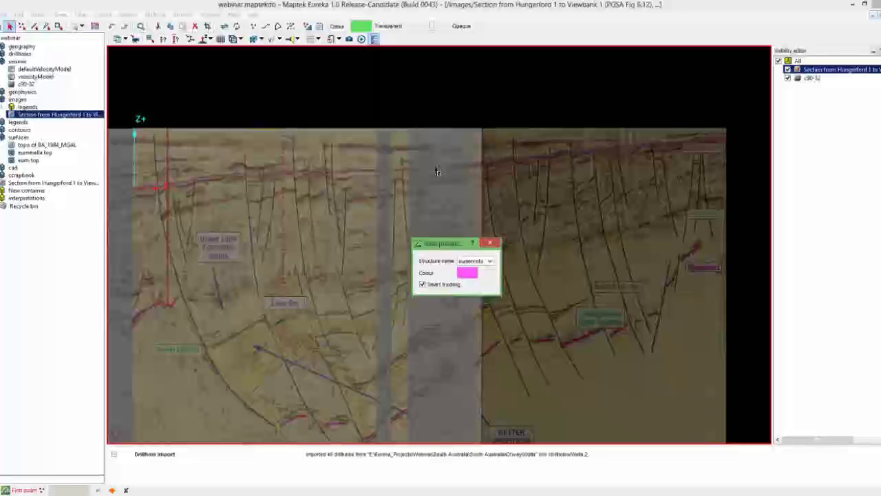
scroll(436, 172, "up", 3)
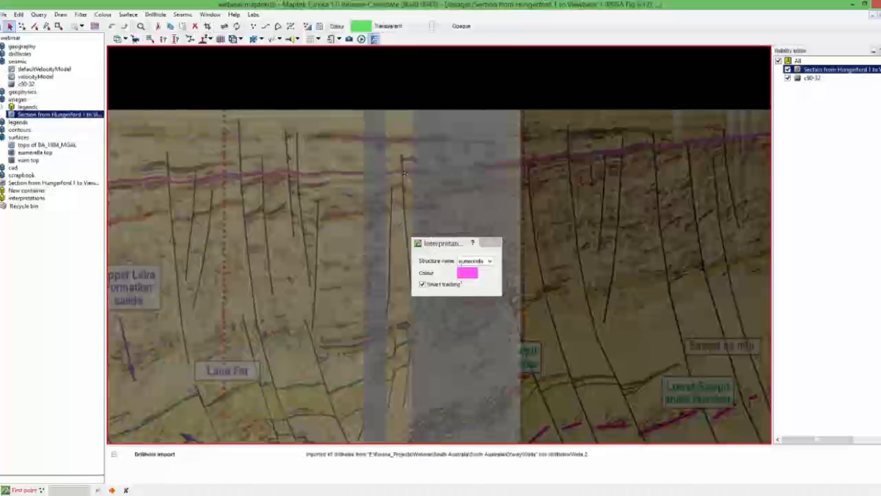
left_click(490, 243)
Display the Eumeralla interpretation from the interpretations container on the c90-32 seismic line, with the section image hidden
left_click(24, 198)
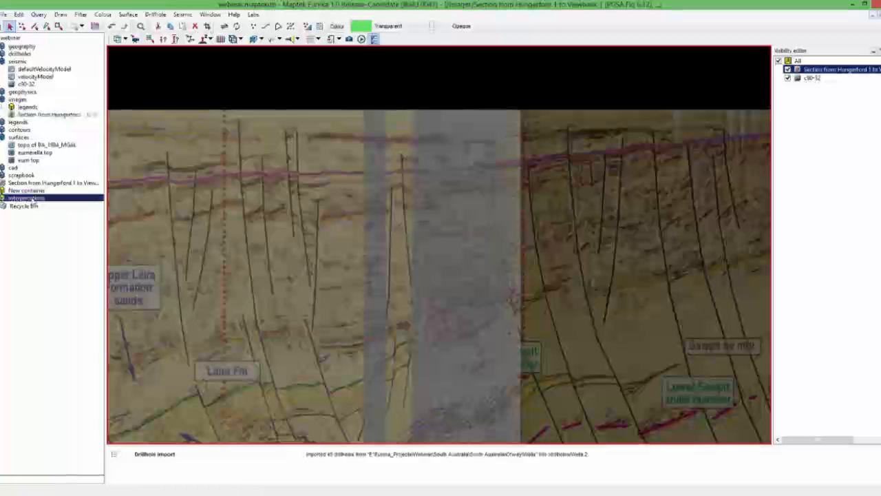
double_click(32, 199)
left_click(31, 206)
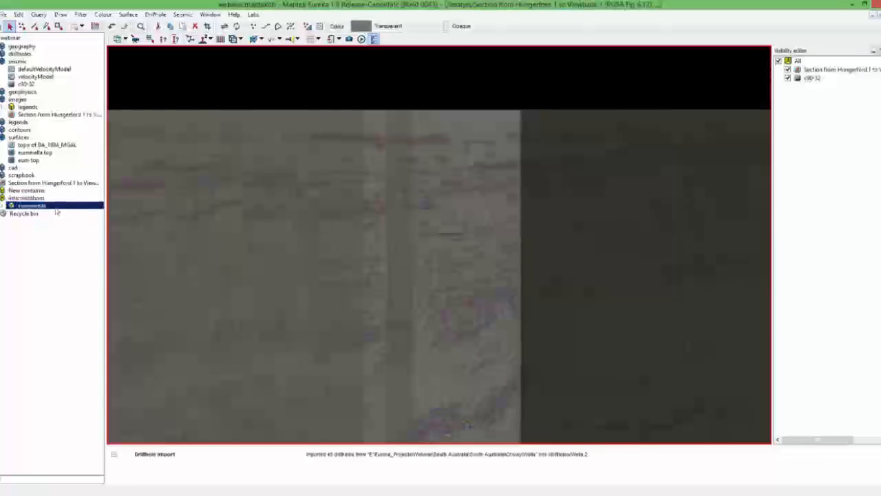
left_click_drag(36, 207, 419, 206)
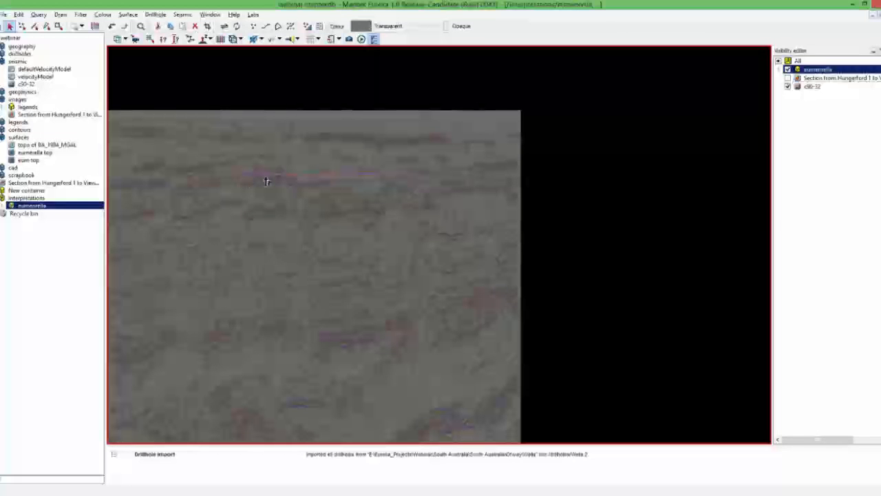
Examine the Eumeralla interpretation along the seismic line, point out defaultVelocityModel in the seismic container, and clear the selection
scroll(267, 181, "up", 1)
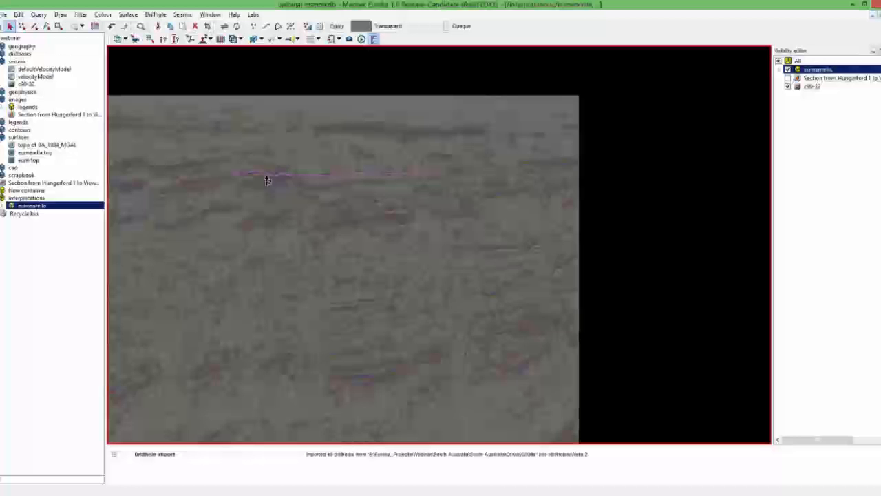
scroll(268, 180, "up", 1)
scroll(502, 179, "down", 2)
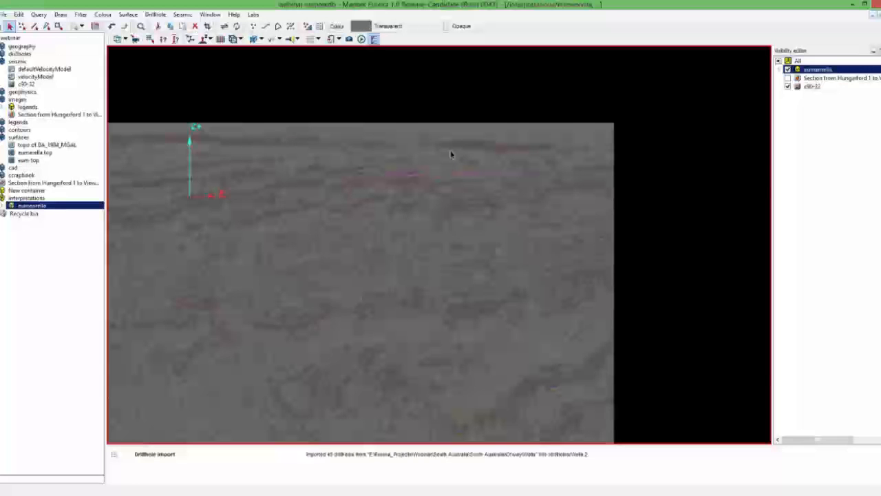
left_click(45, 71)
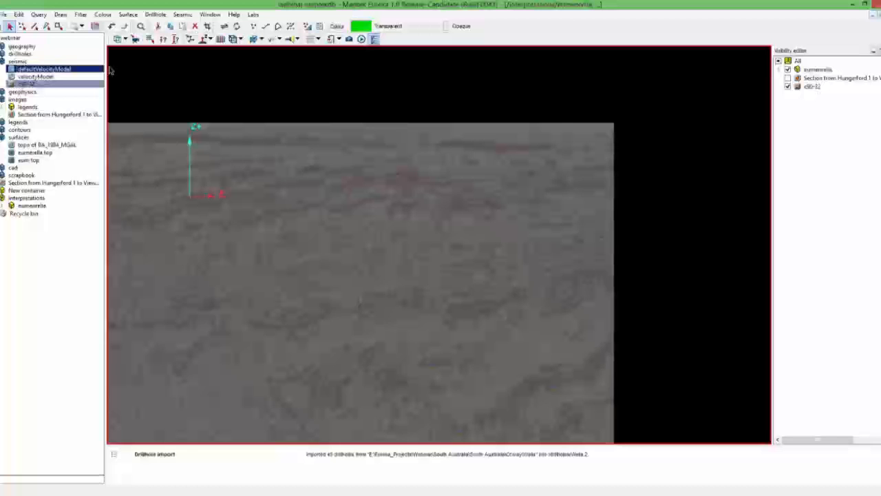
left_click(205, 87)
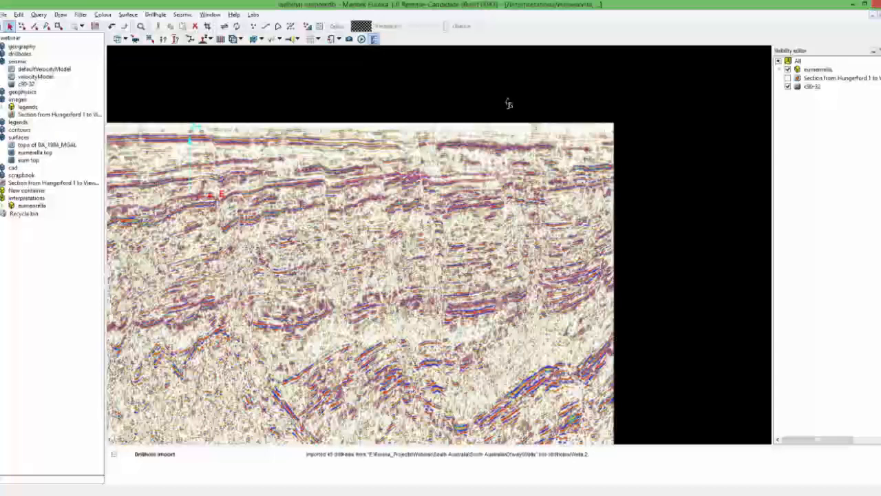
Start a new velocity model using the stratigraphy legend and include the Eumerella Formation horizon in its velocity profile
left_click(182, 14)
left_click(248, 79)
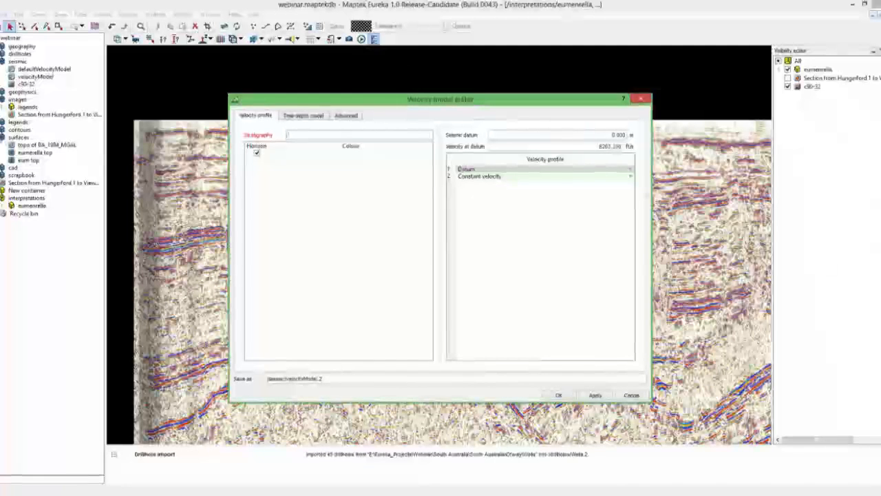
left_click(1, 123)
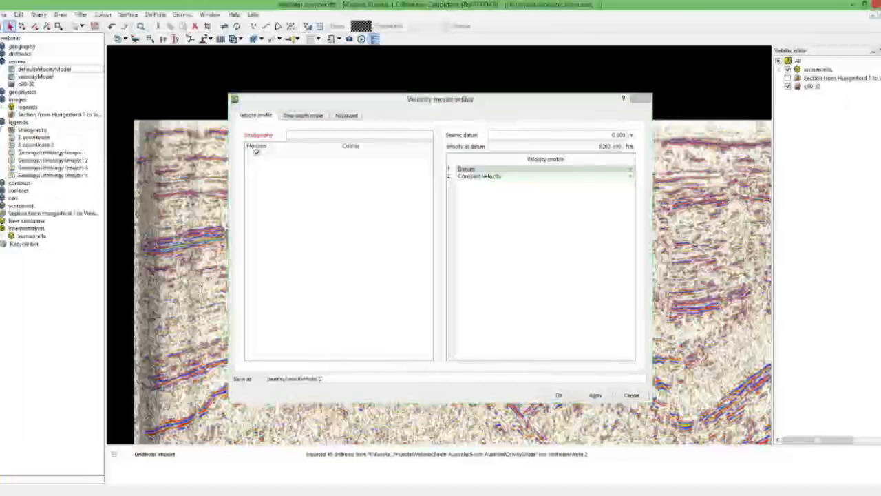
left_click_drag(20, 130, 294, 137)
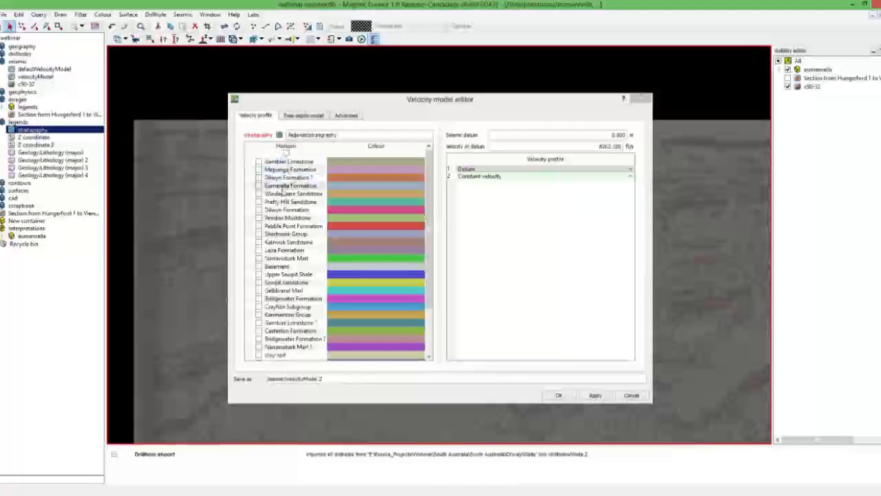
left_click(259, 186)
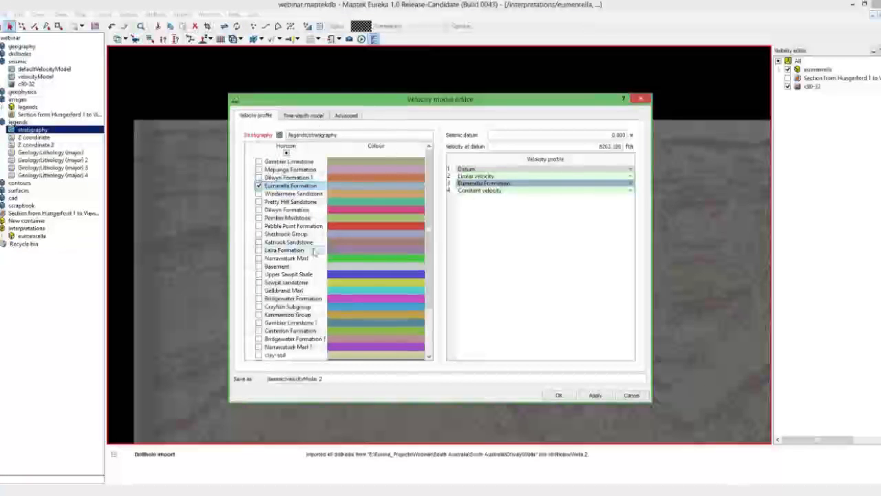
Add time-depth points from seismic line c90-32 and drillhole Hungerford 1, with the Geology table, Formation field and depths acquired from the horizon top
left_click(303, 115)
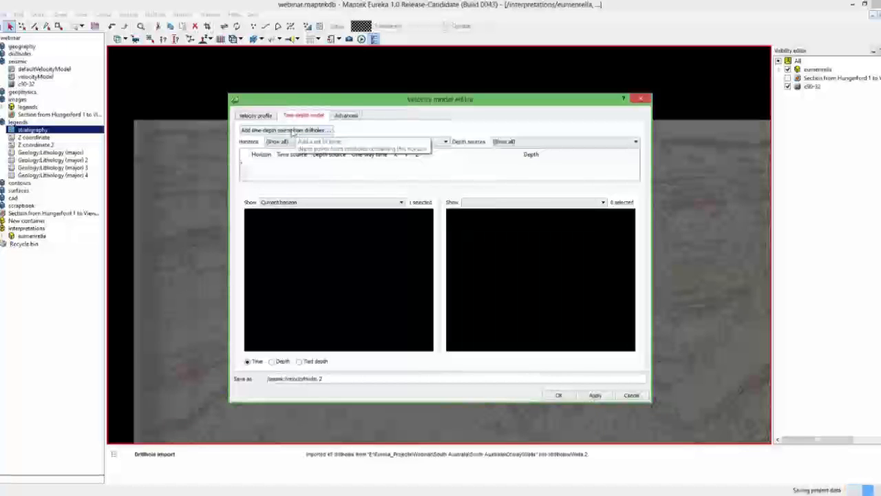
left_click(293, 130)
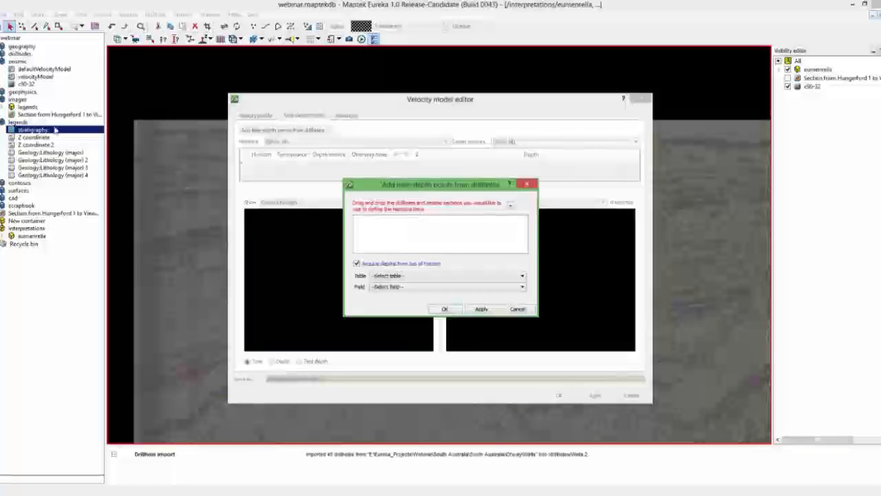
left_click(27, 83)
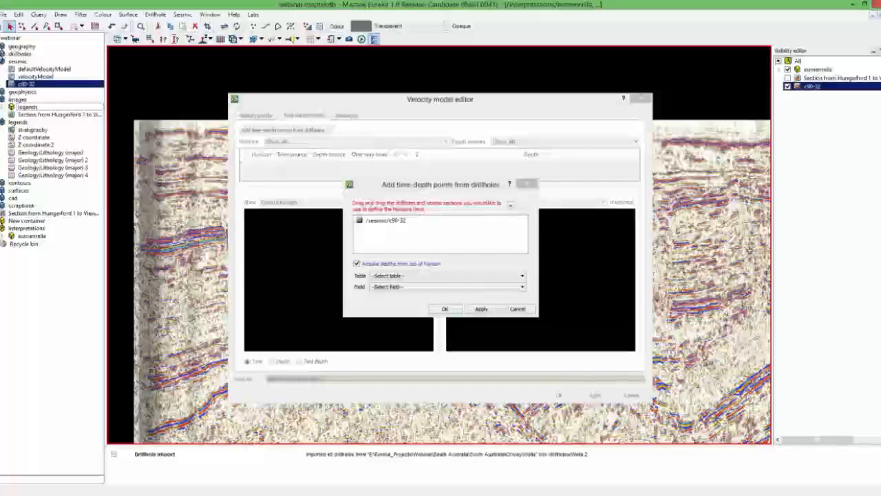
left_click(19, 54)
left_click(2, 55)
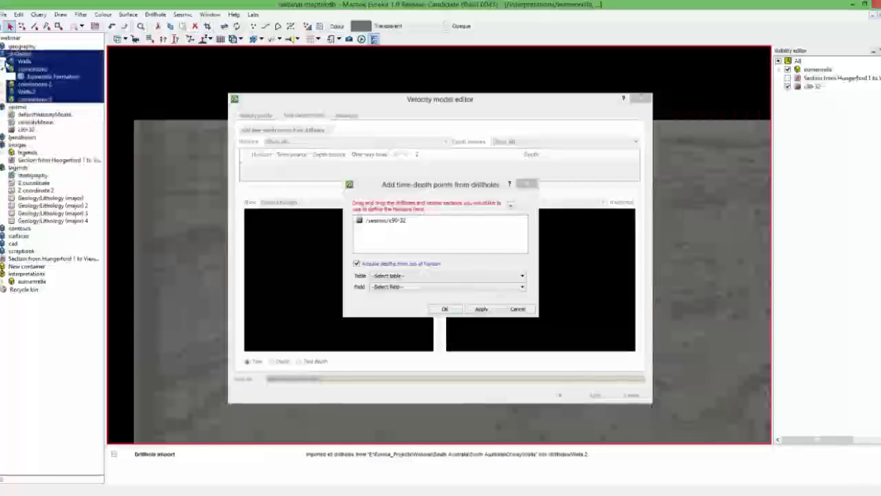
left_click(6, 61)
left_click(44, 373)
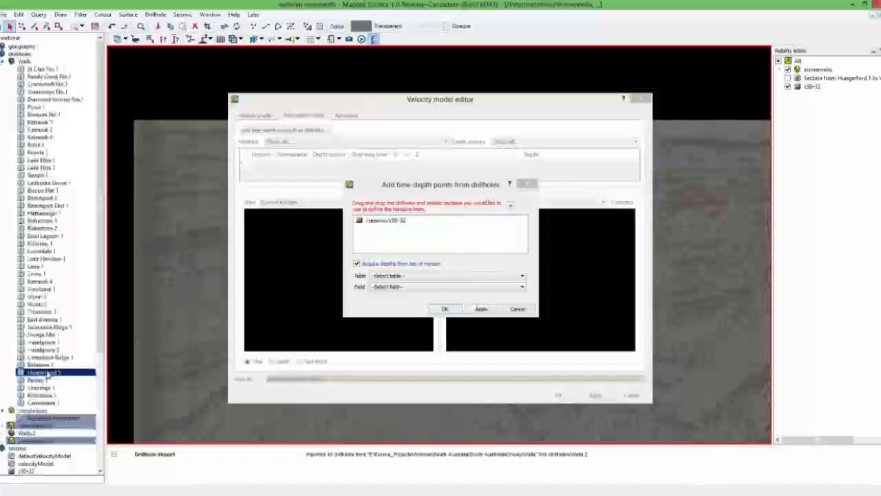
left_click_drag(44, 372, 396, 245)
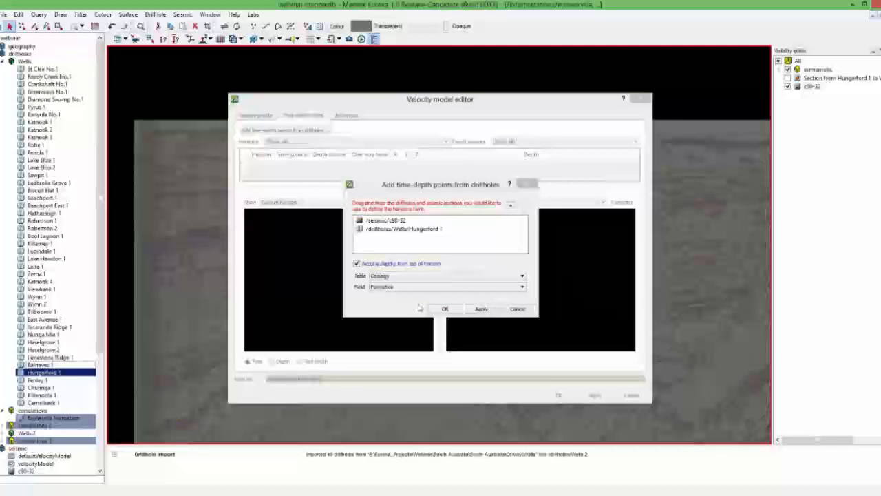
left_click(438, 314)
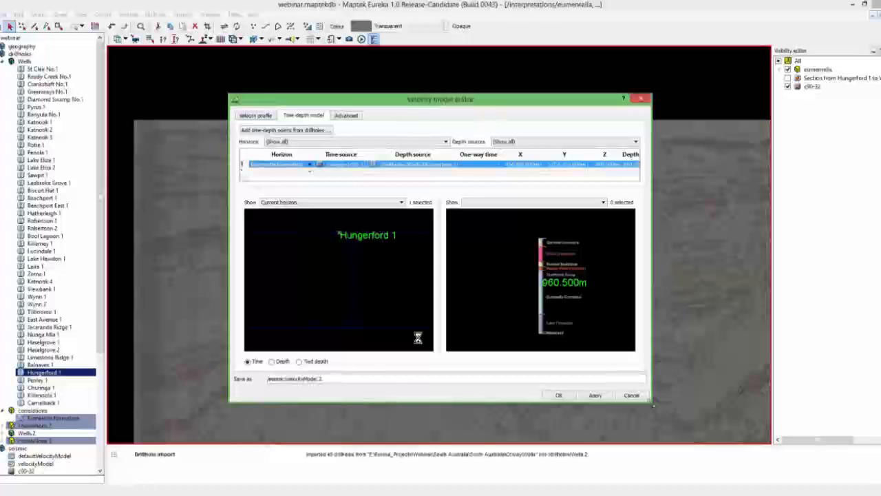
Widen the velocity model editor and examine the c90-32 section around Hungerford 1 in the time preview
left_click_drag(653, 405, 840, 403)
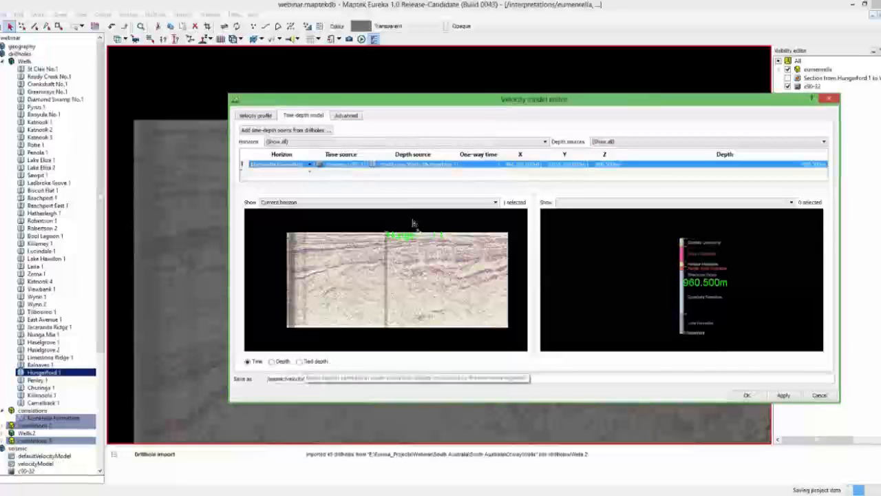
left_click(374, 248)
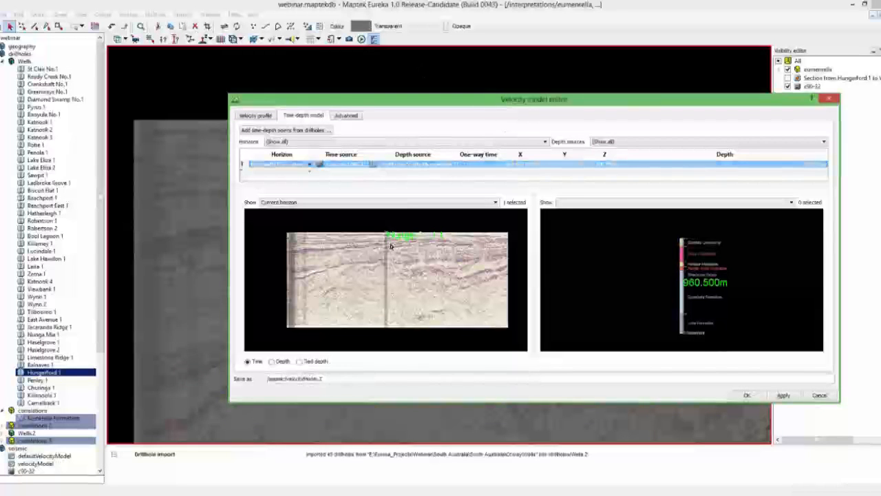
scroll(389, 262, "up", 3)
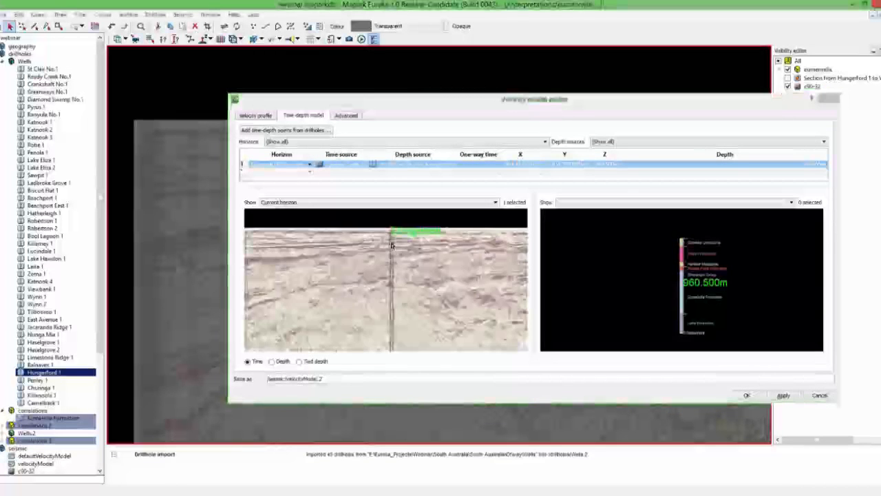
scroll(355, 256, "up", 2)
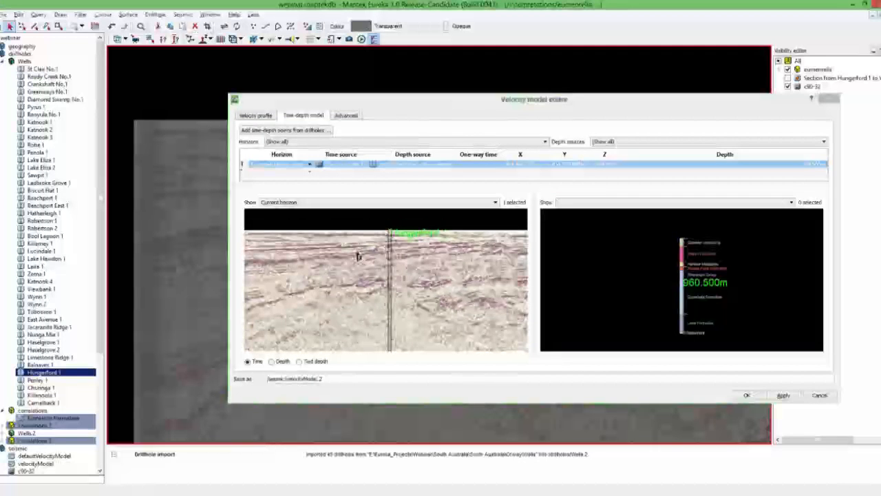
scroll(356, 256, "down", 3)
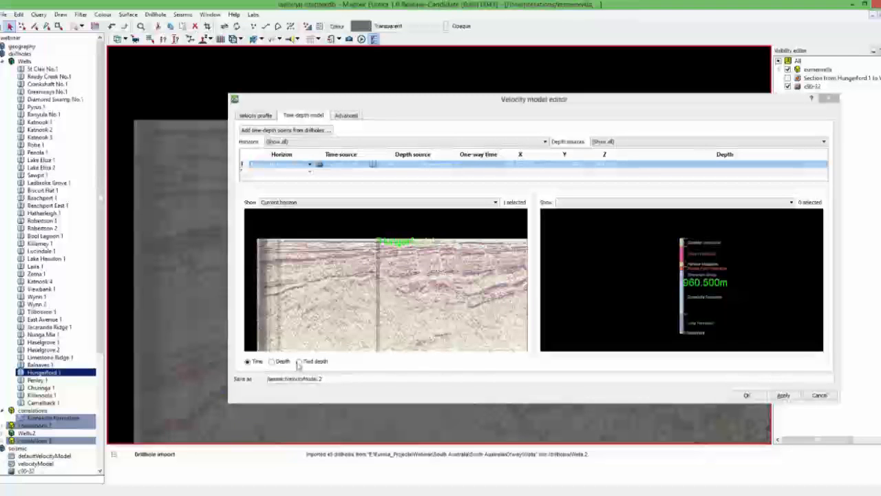
Switch the time-depth preview to tied depth and examine the Hungerford 1 tie on the seismic section beside the drillhole's formations
left_click(301, 362)
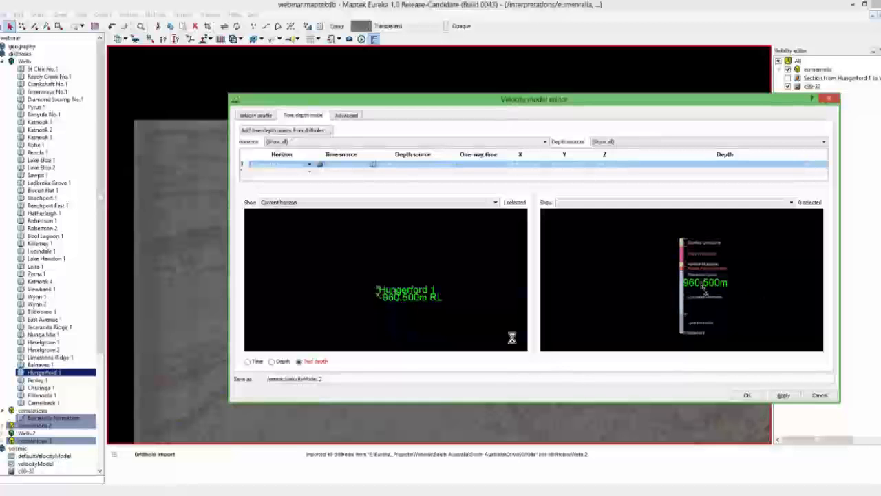
scroll(682, 288, "up", 3)
scroll(689, 288, "down", 5)
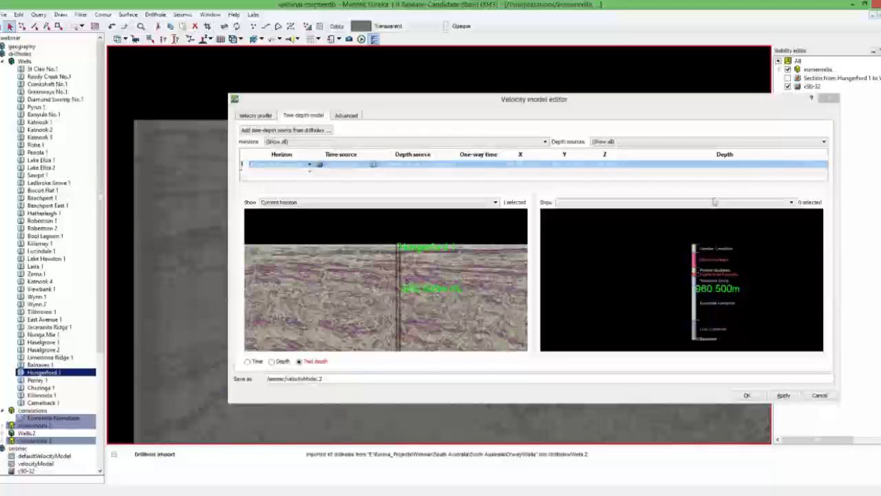
left_click(783, 166)
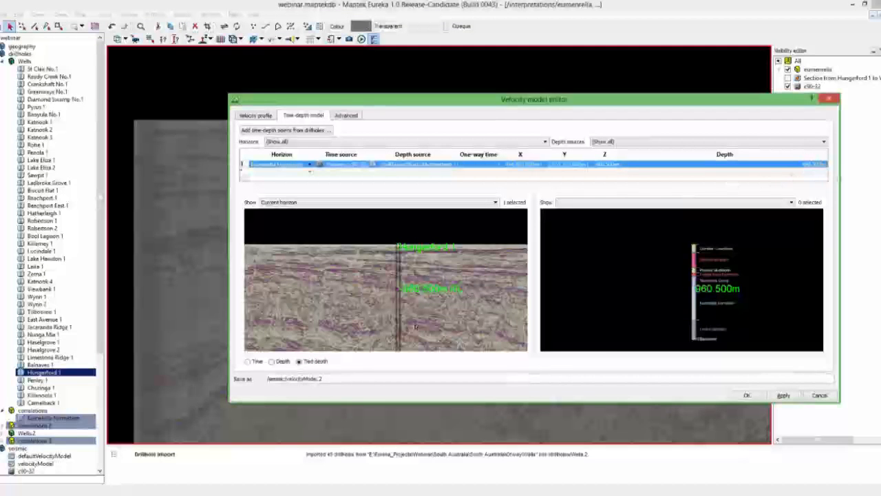
scroll(397, 298, "up", 3)
scroll(398, 298, "up", 4)
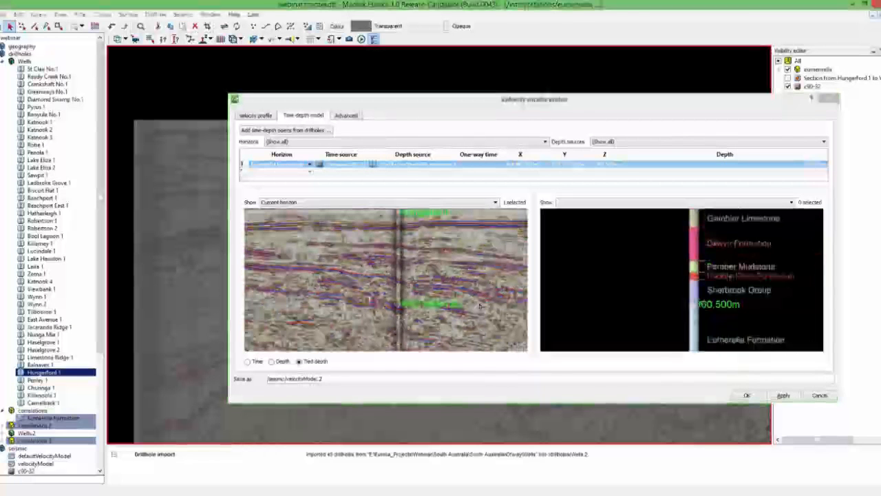
middle_click_drag(481, 307, 401, 350)
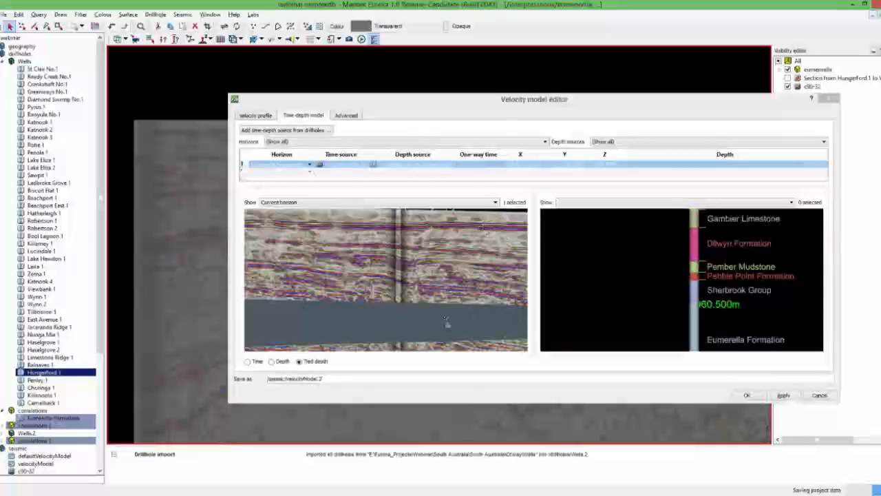
right_click_drag(446, 321, 411, 322)
Open the one-way time of the Hungerford 1 time-depth point for editing and pick its position at the well on the section
double_click(474, 164)
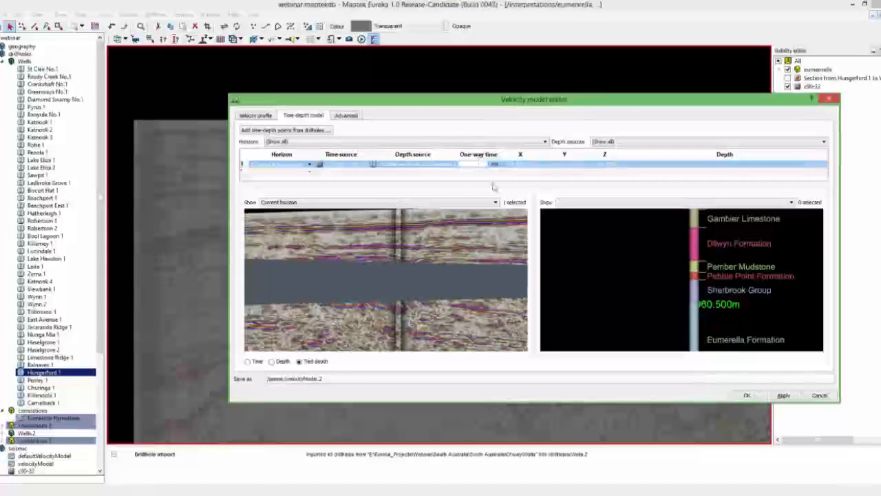
left_click(398, 313)
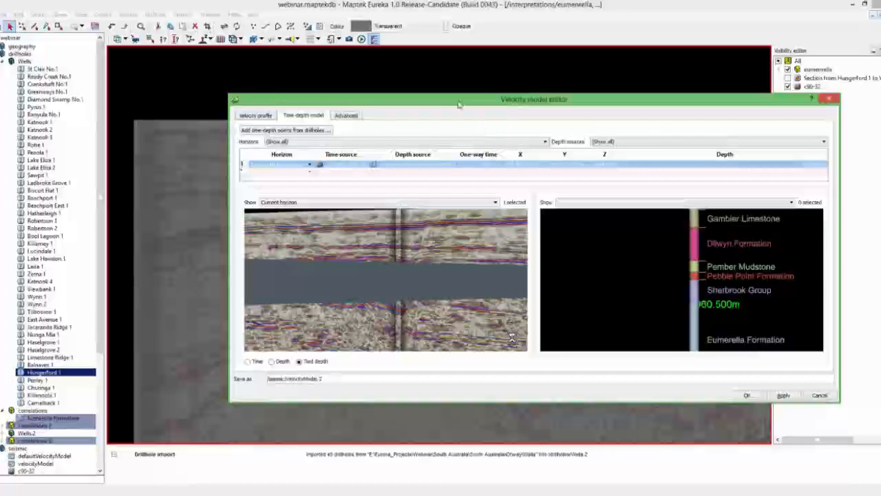
left_click(528, 168)
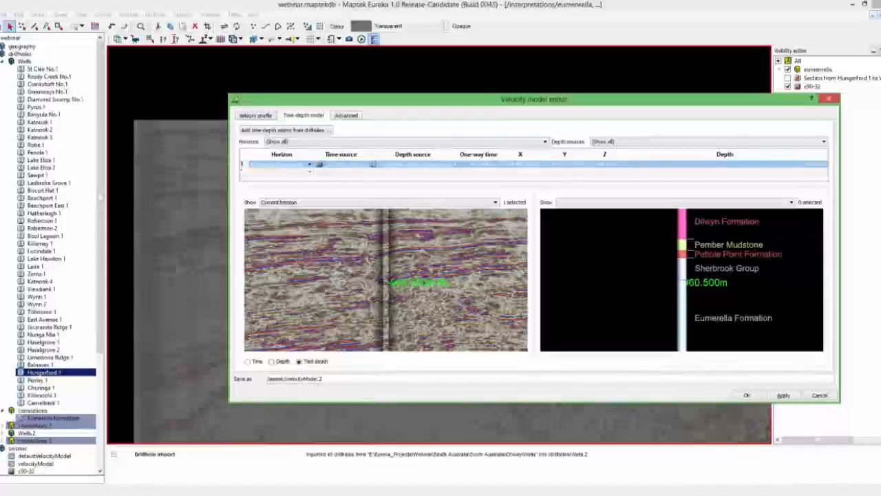
Switch to the webinar presentation in PowerPoint and start the slide show on the Questions? slide
left_click(244, 494)
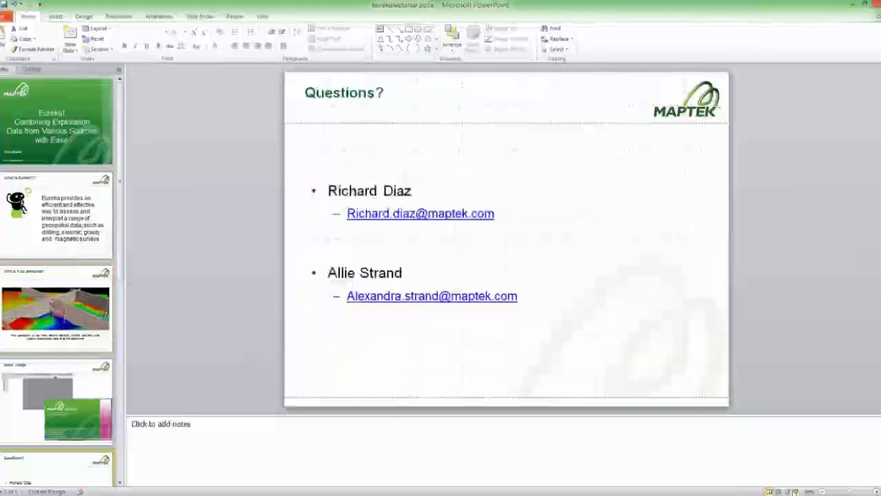
left_click(795, 491)
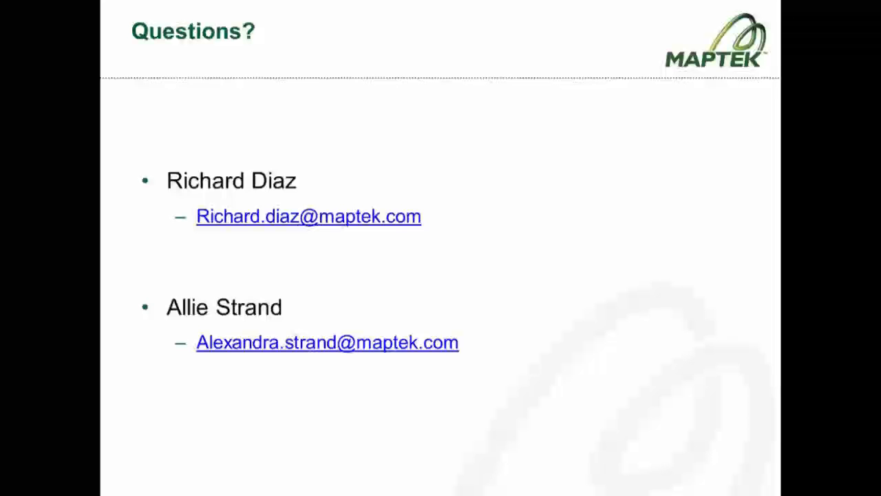